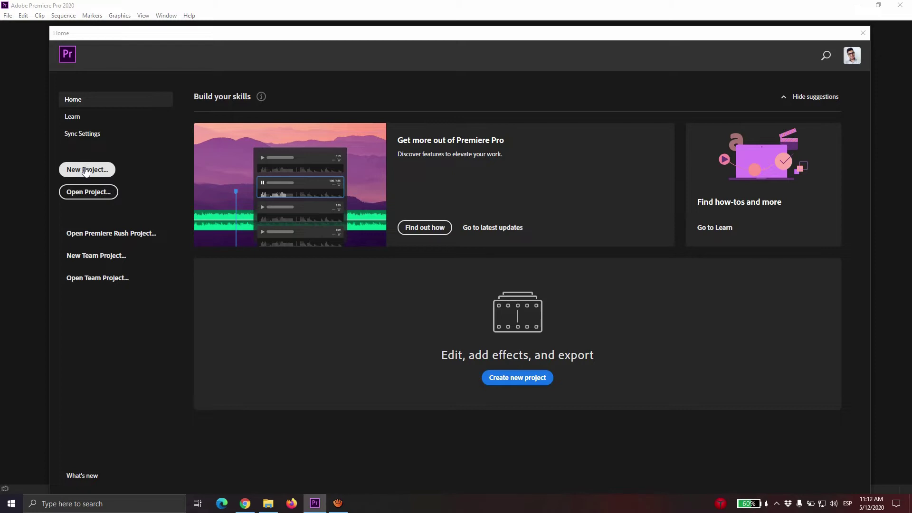
- Create a new project named 'Collage' saved in the Desktop's tuto folder
left_click(86, 170)
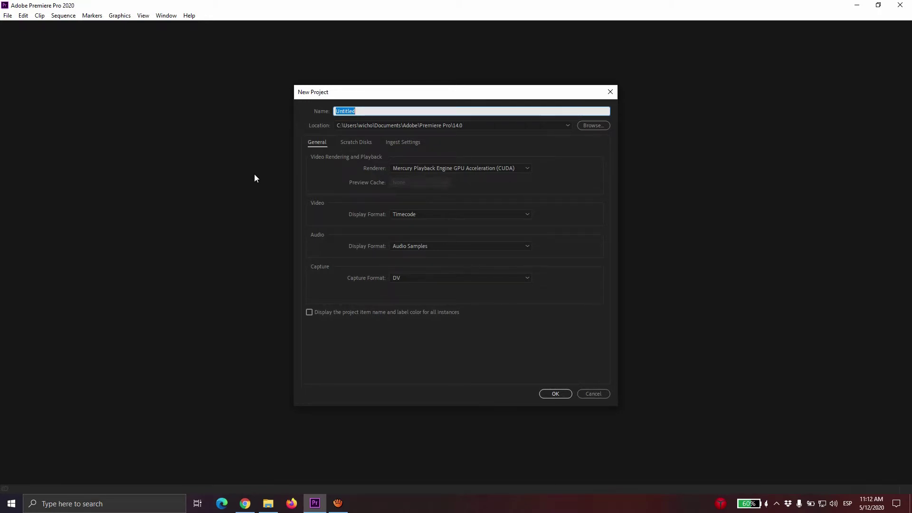
left_click(596, 128)
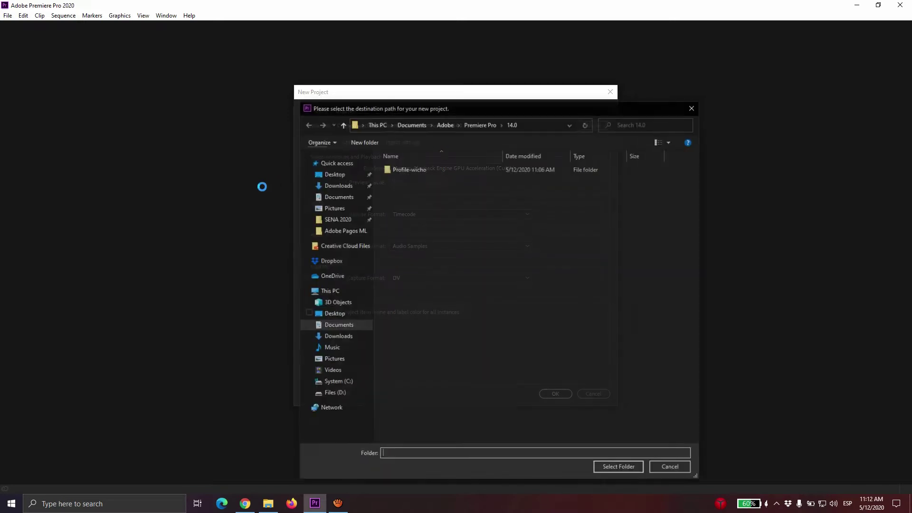
left_click(329, 172)
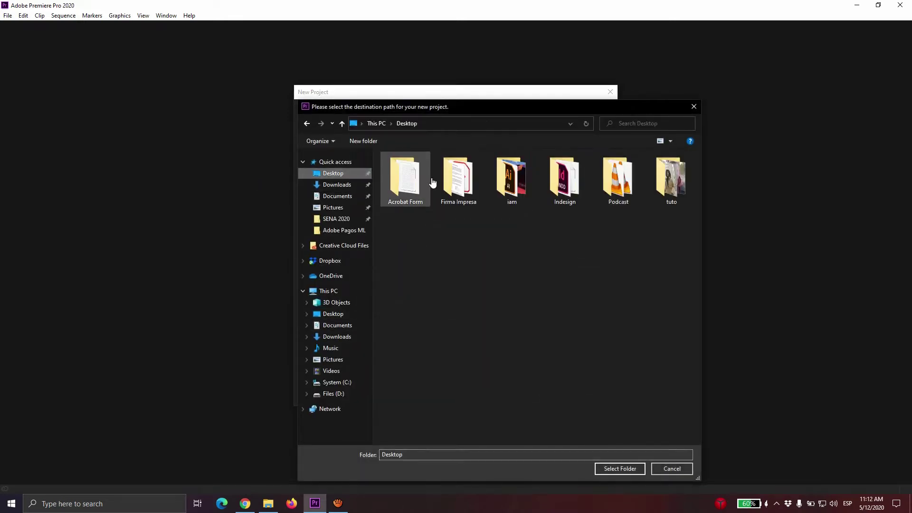
double_click(672, 182)
left_click(637, 472)
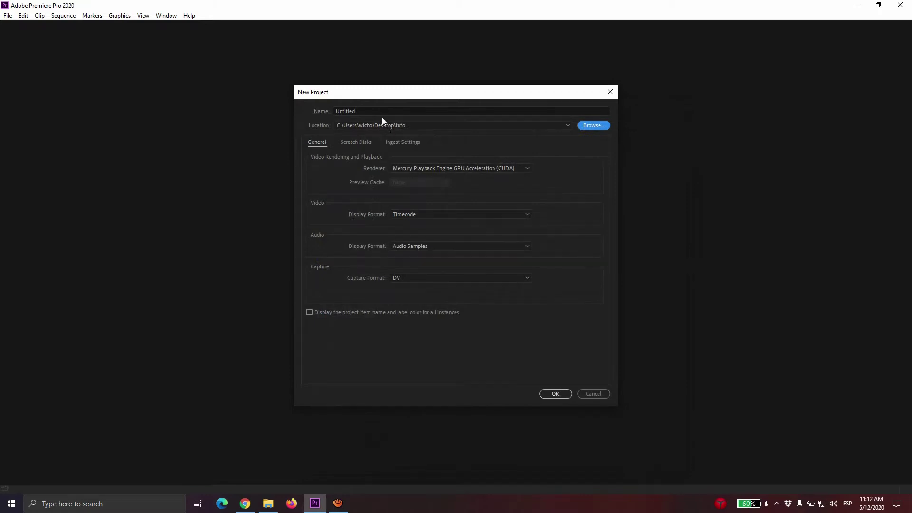
type("Collage")
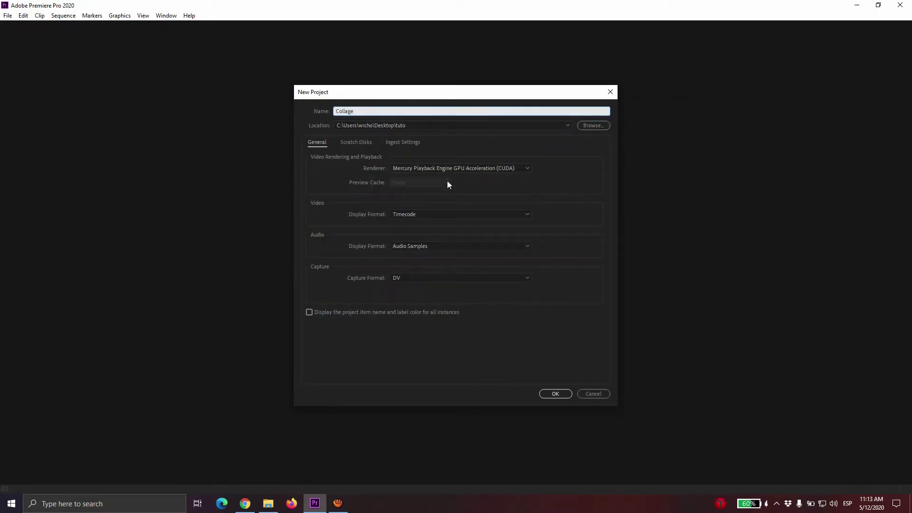
left_click(551, 394)
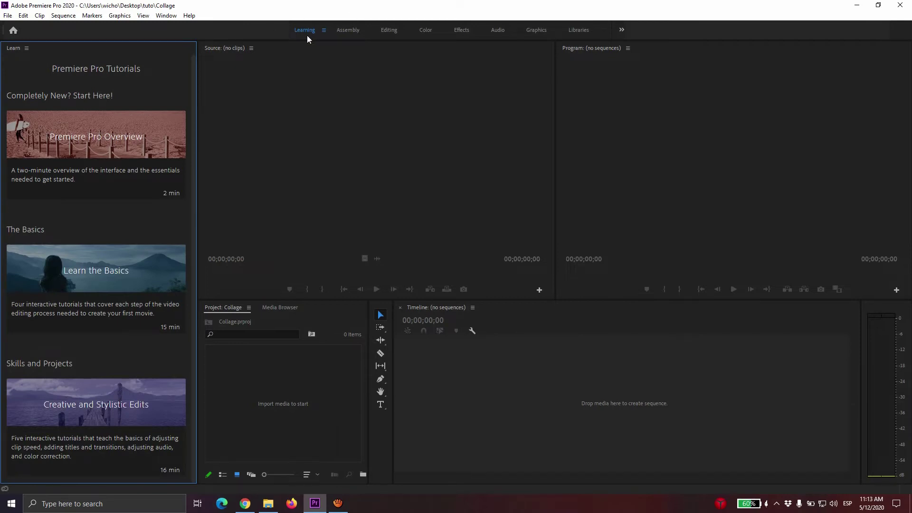
- Switch to the Editing workspace and import the four video clips from tuto into the Project panel
left_click(389, 30)
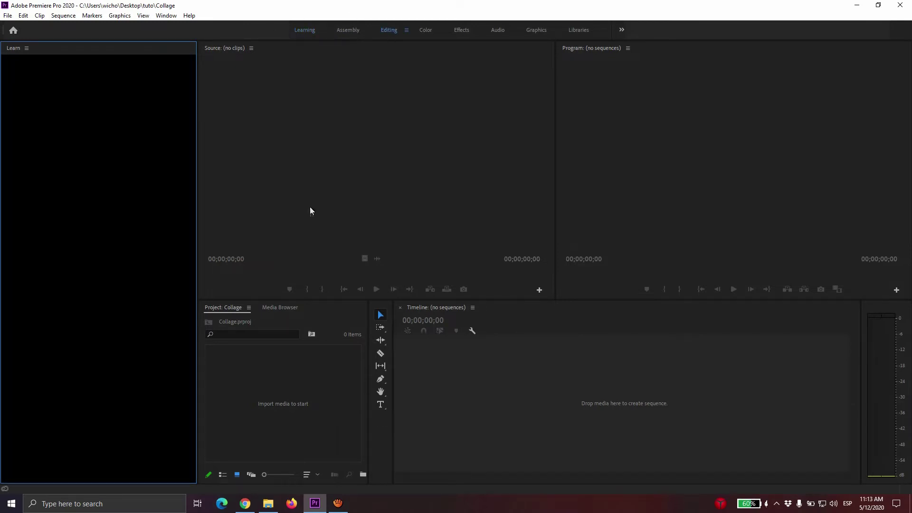
left_click(87, 385)
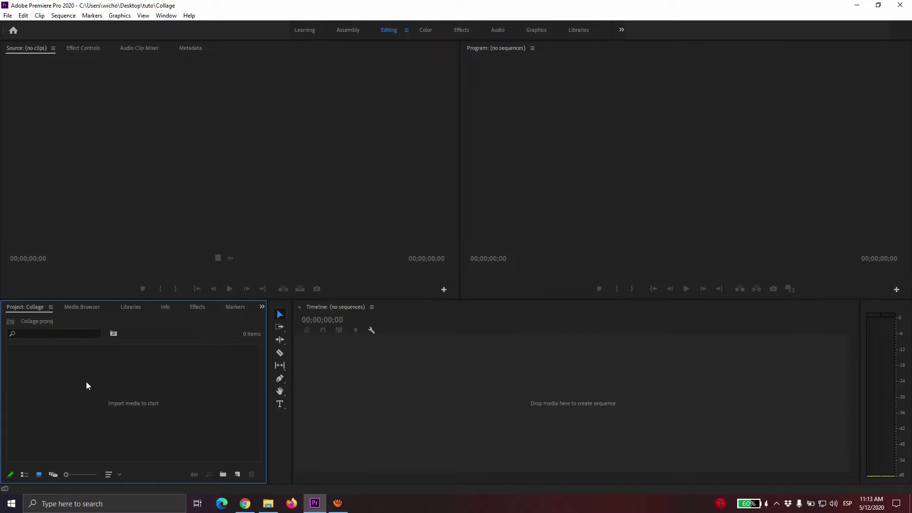
double_click(93, 385)
left_click_drag(172, 166, 332, 106)
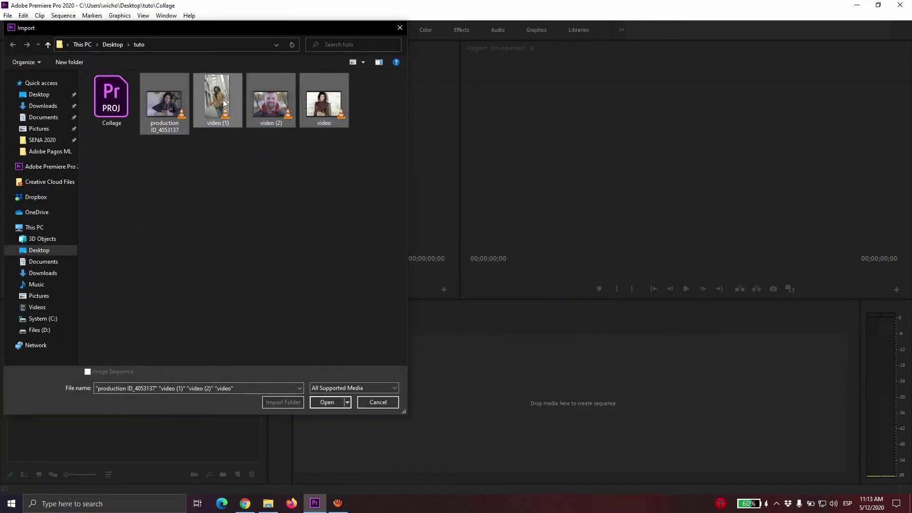
left_click(313, 402)
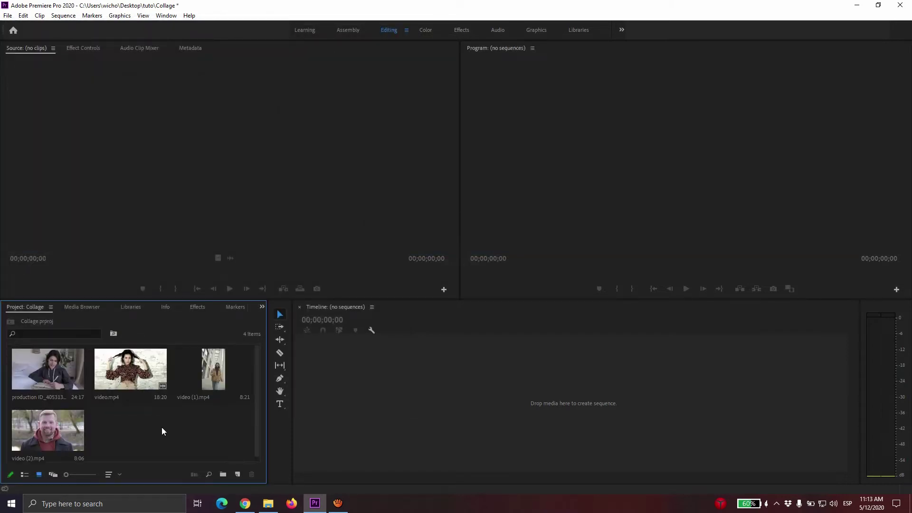
- Start a new sequence and check the frame size of the Digital SLR 1080p24 preset
left_click(239, 474)
left_click(274, 360)
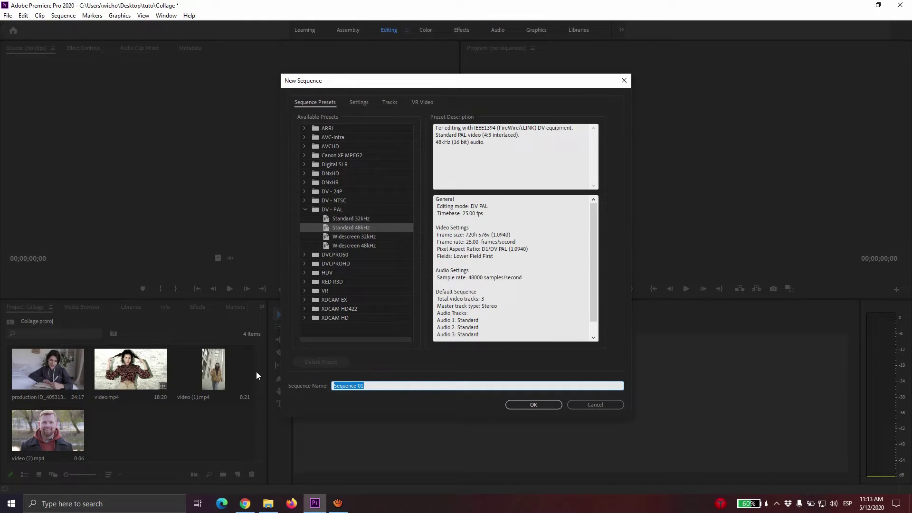
left_click(306, 209)
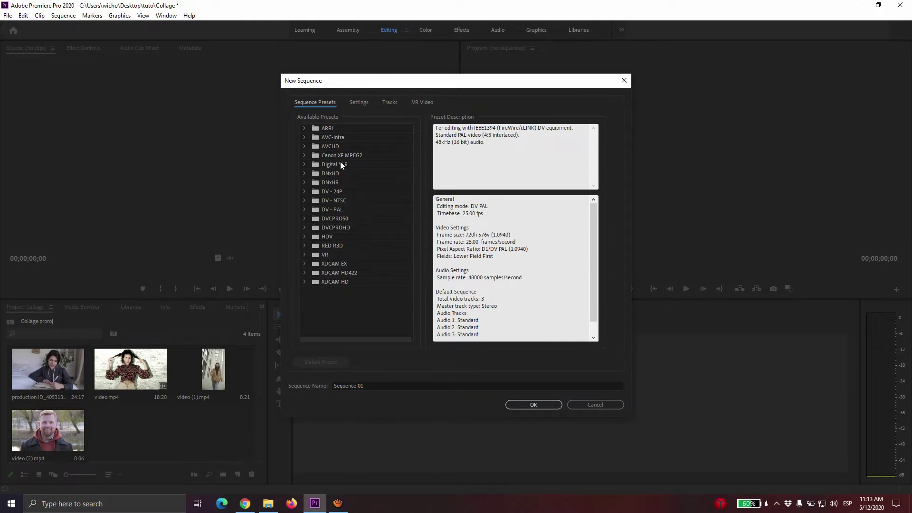
left_click(311, 164)
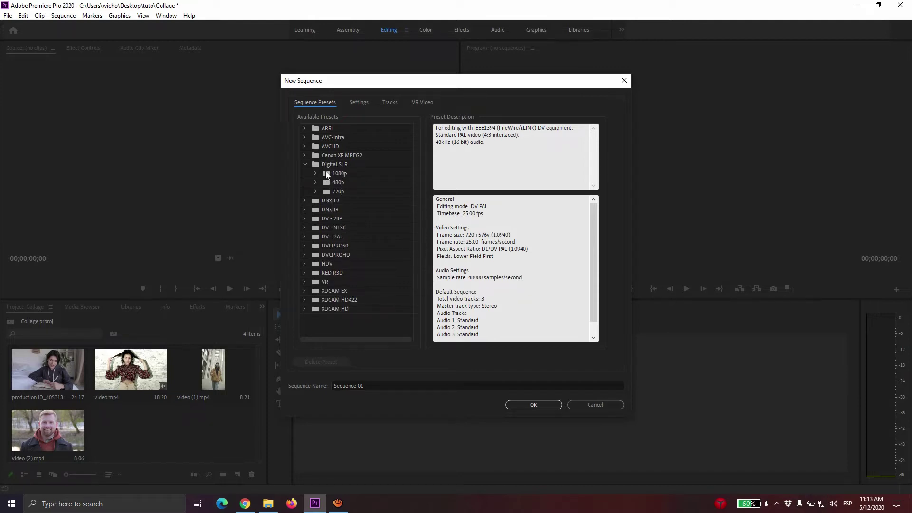
left_click(316, 173)
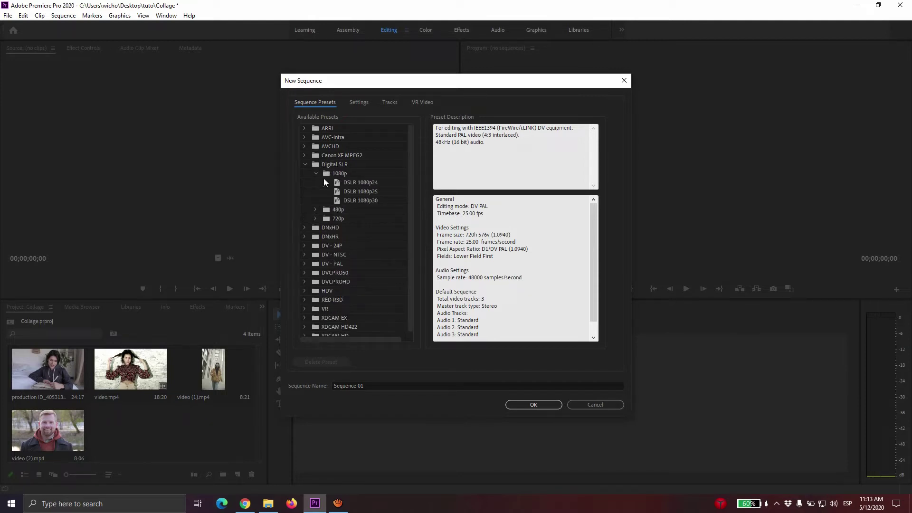
left_click(356, 182)
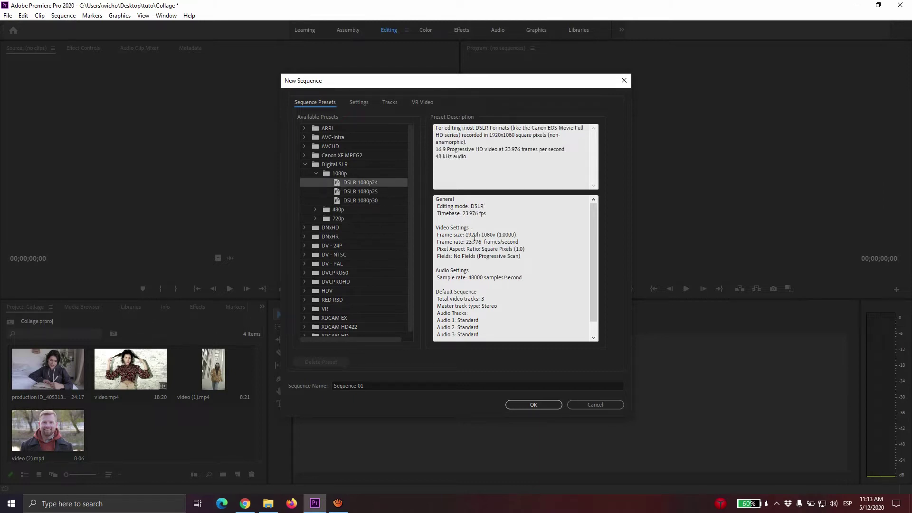
left_click_drag(468, 235, 518, 235)
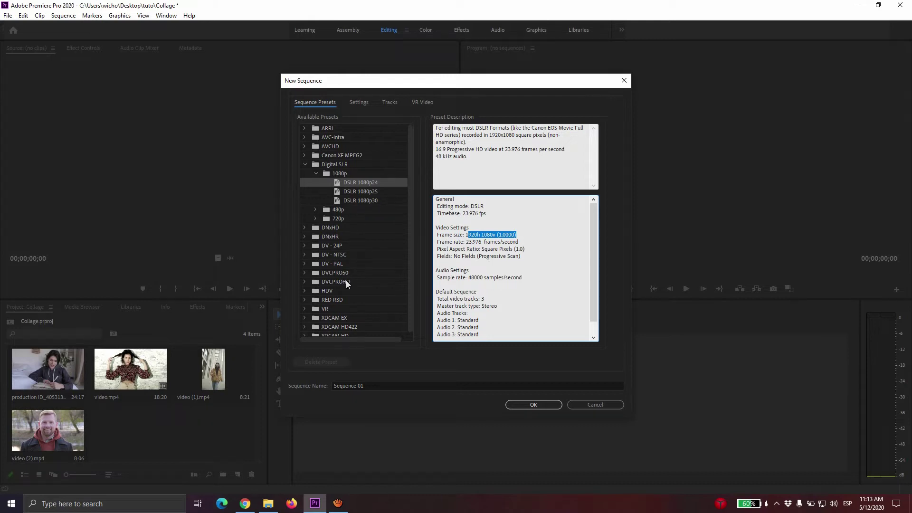
- Check the HDV 1080i30 (60i) preset's 1.3333 pixel aspect ratio
left_click(327, 291)
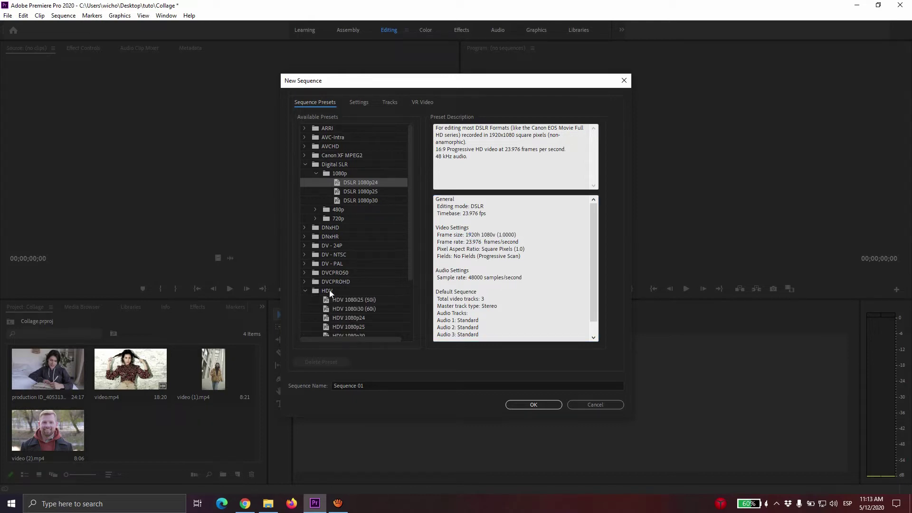
left_click(351, 309)
left_click_drag(497, 234, 519, 235)
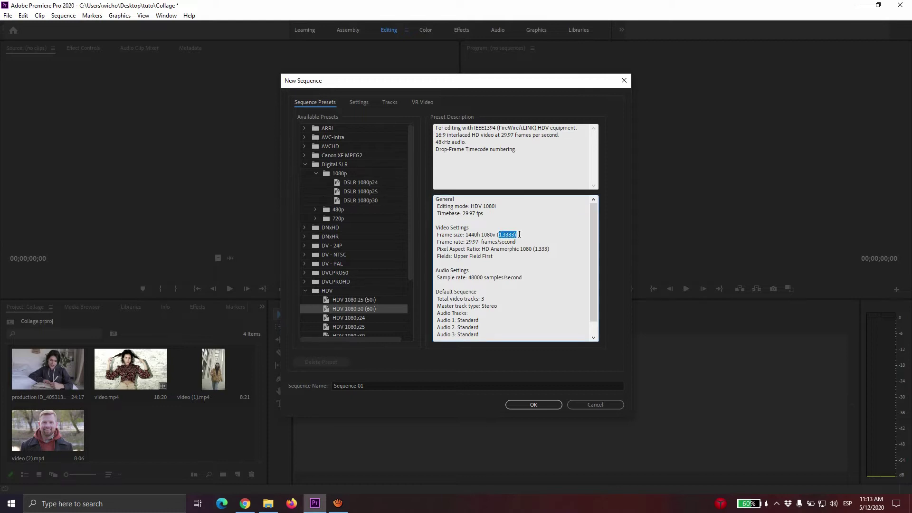
- Choose the DSLR 1080p30 preset, name the sequence Cuadros and create it
left_click(354, 192)
left_click(360, 200)
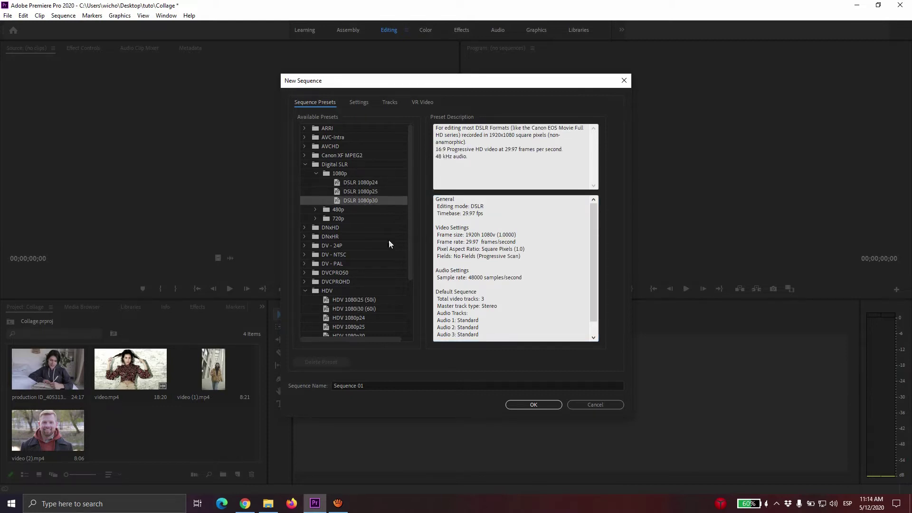
left_click_drag(368, 386, 317, 388)
type("Cuadros")
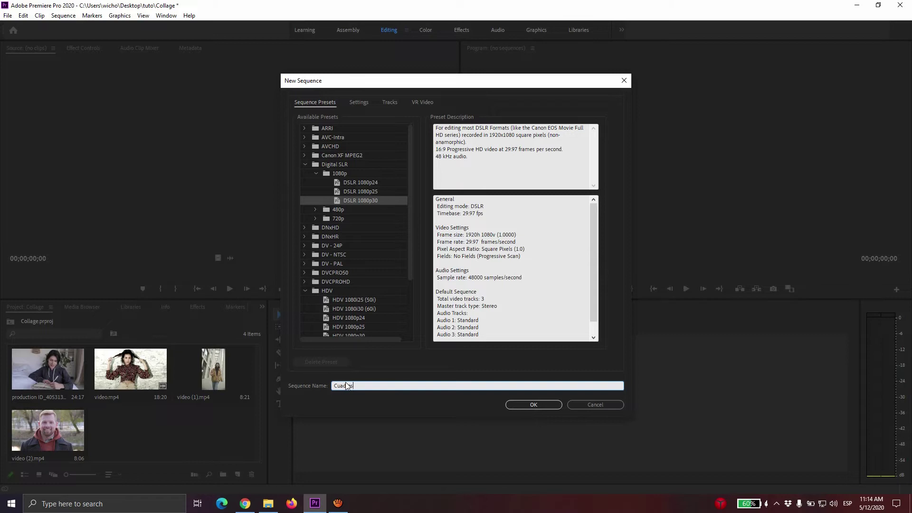
left_click(534, 404)
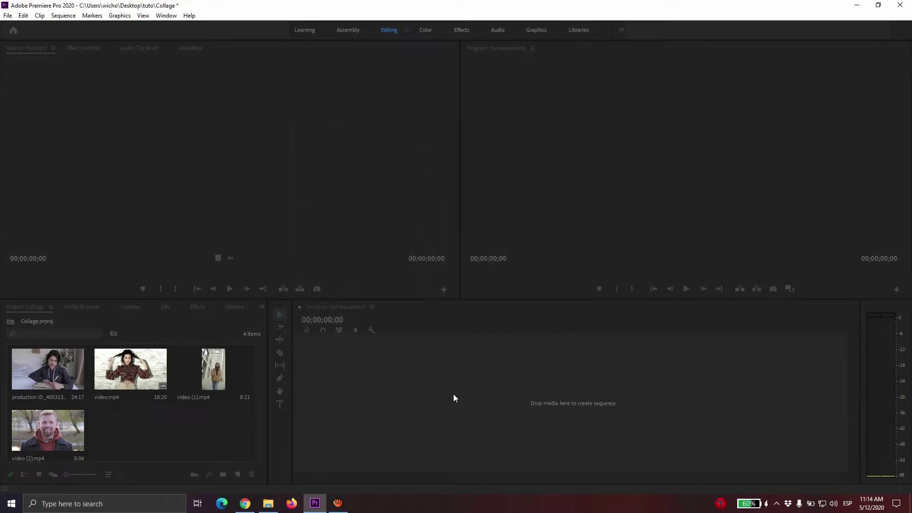
- Drop video.mp4 onto the Cuadros timeline and answer the clip mismatch warning
left_click(129, 377)
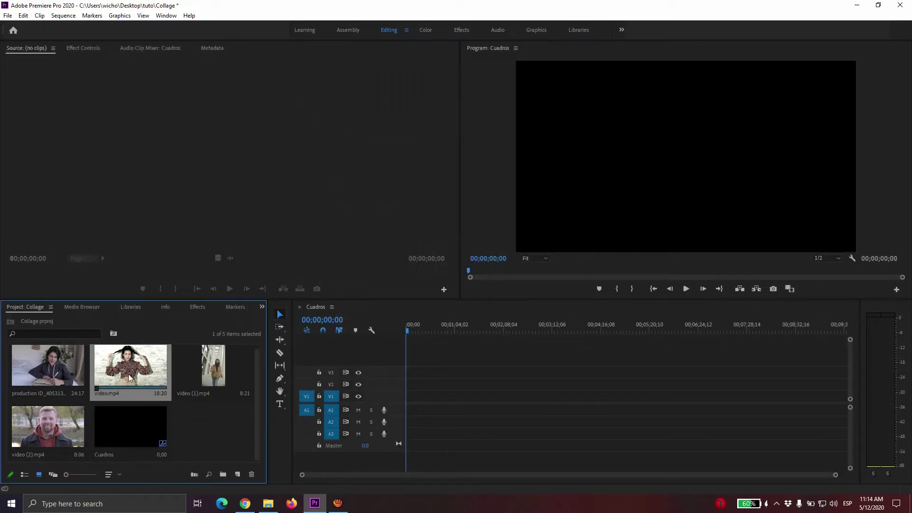
left_click_drag(129, 377, 430, 404)
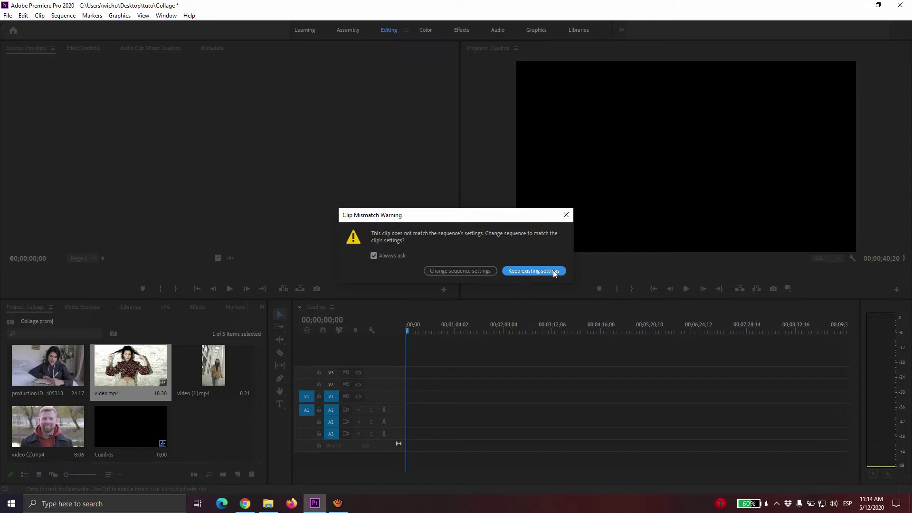
left_click(490, 270)
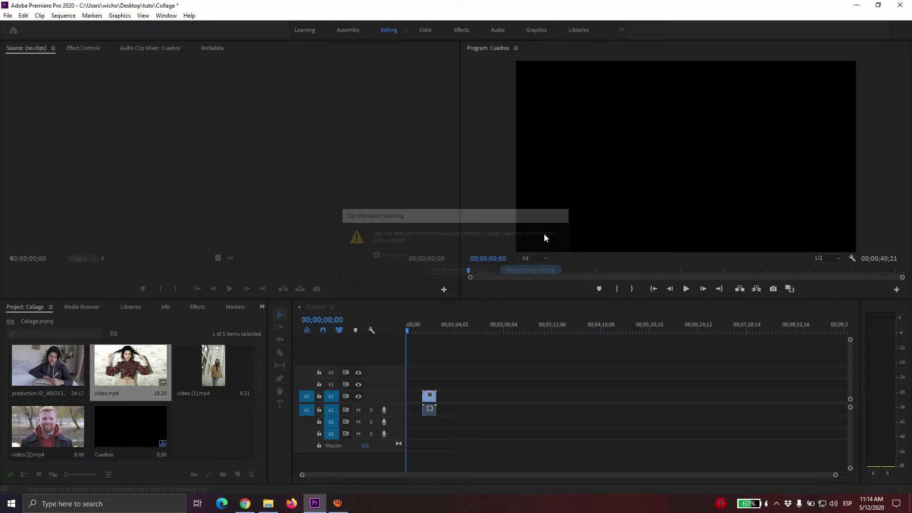
- Check in video.mp4's properties that it is 1920 x 1080, then preview the clip
right_click(127, 375)
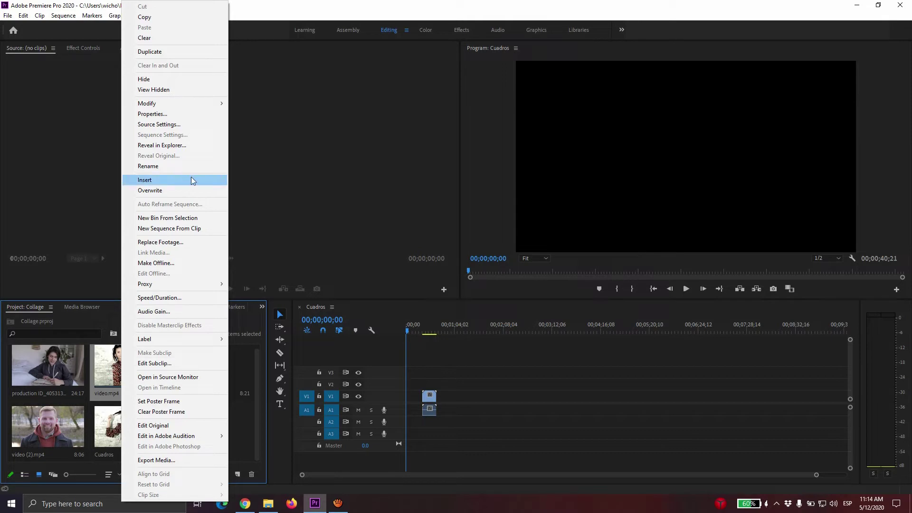
left_click(162, 118)
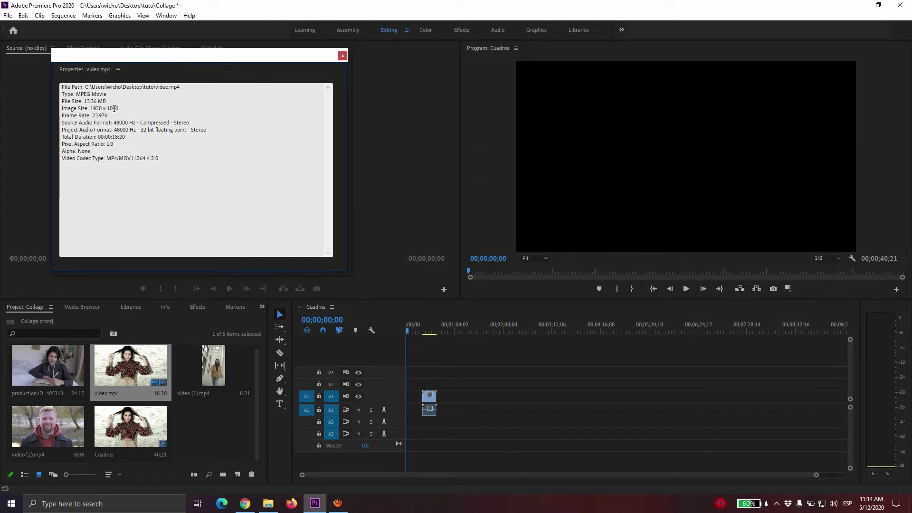
mouse_move(118, 108)
left_mouse_down()
mouse_move(66, 108)
mouse_move(91, 116)
left_mouse_up()
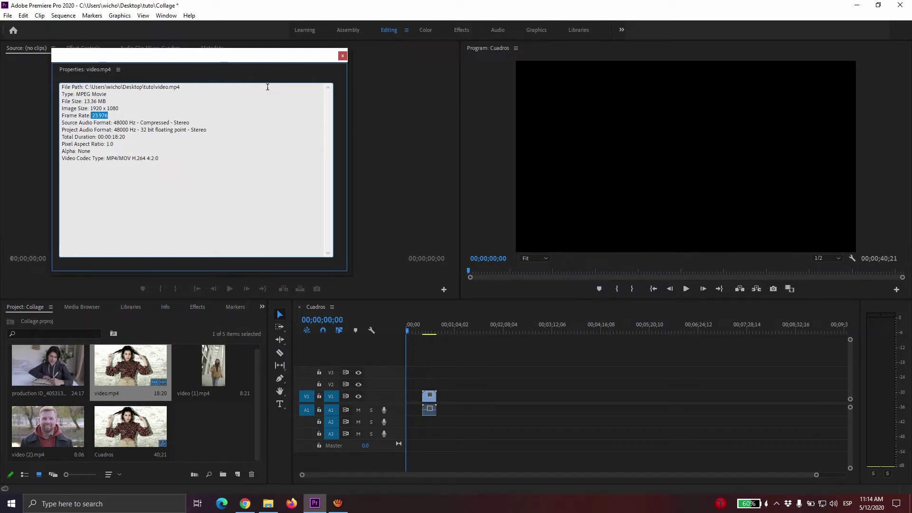
left_click(342, 55)
left_click_drag(422, 330, 428, 334)
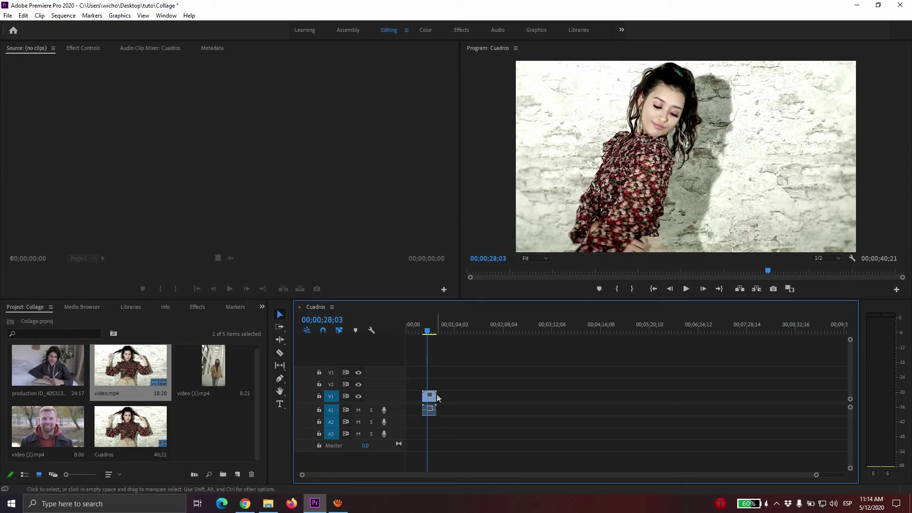
- Scale the video.mp4 clip to 38 in its Motion settings
left_click(431, 396)
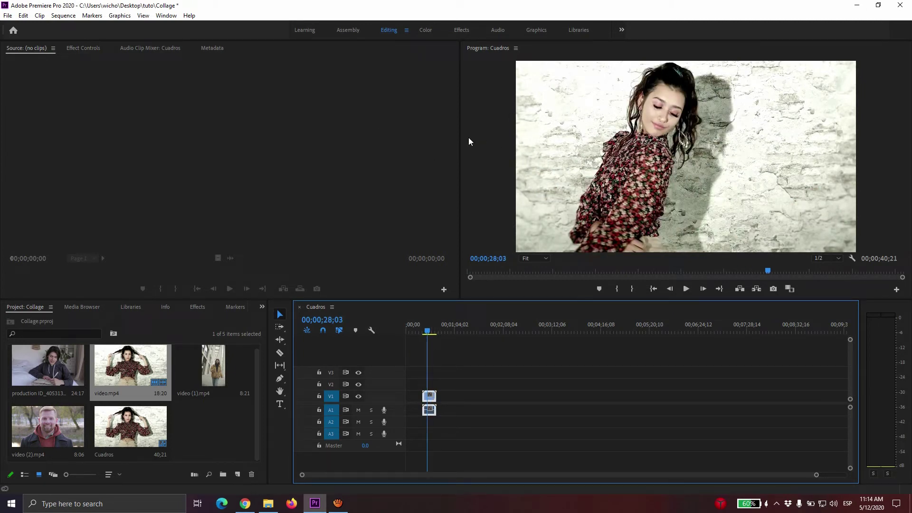
left_click(83, 49)
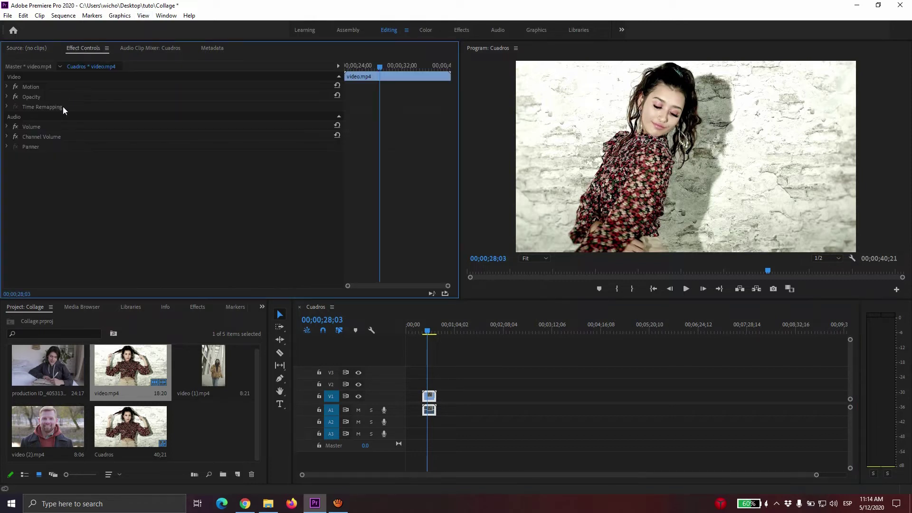
left_click(8, 87)
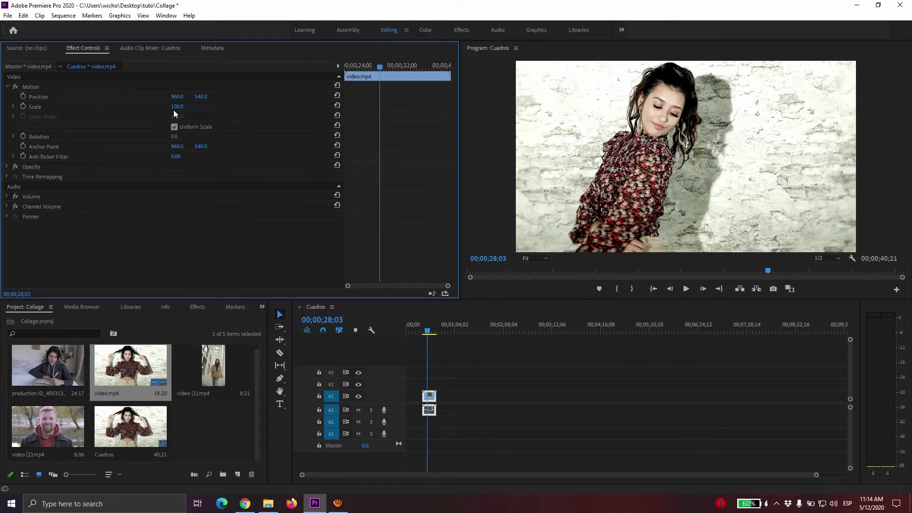
mouse_move(176, 107)
left_mouse_down()
mouse_move(152, 109)
mouse_move(181, 109)
left_mouse_up()
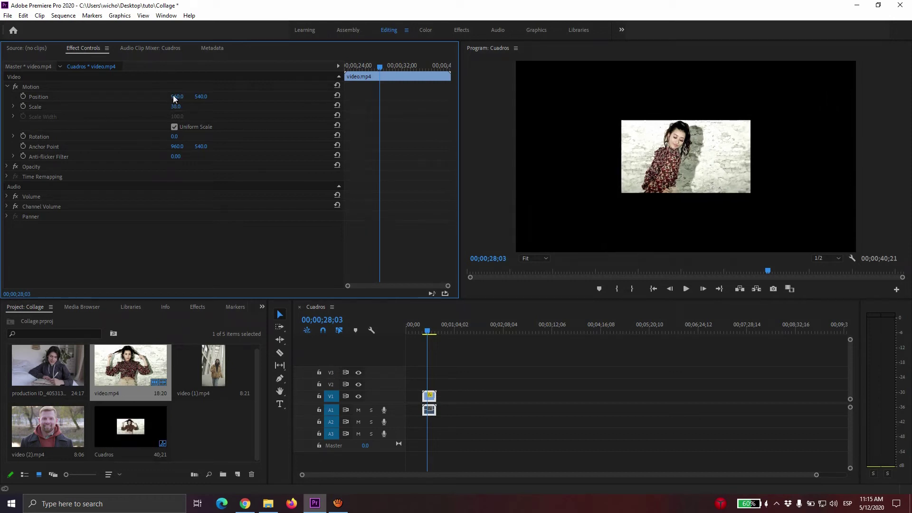
- Move video.mp4 to the top-left corner at 350.6, 203.1, then bring in video (1).mp4
left_click_drag(176, 96, 120, 104)
mouse_move(209, 97)
left_mouse_down()
mouse_move(176, 97)
mouse_move(209, 96)
left_mouse_up()
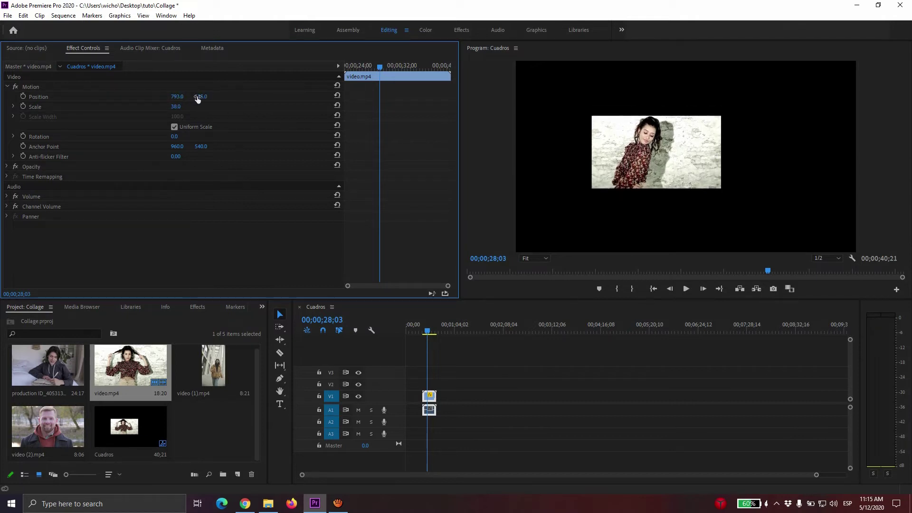
left_click(27, 87)
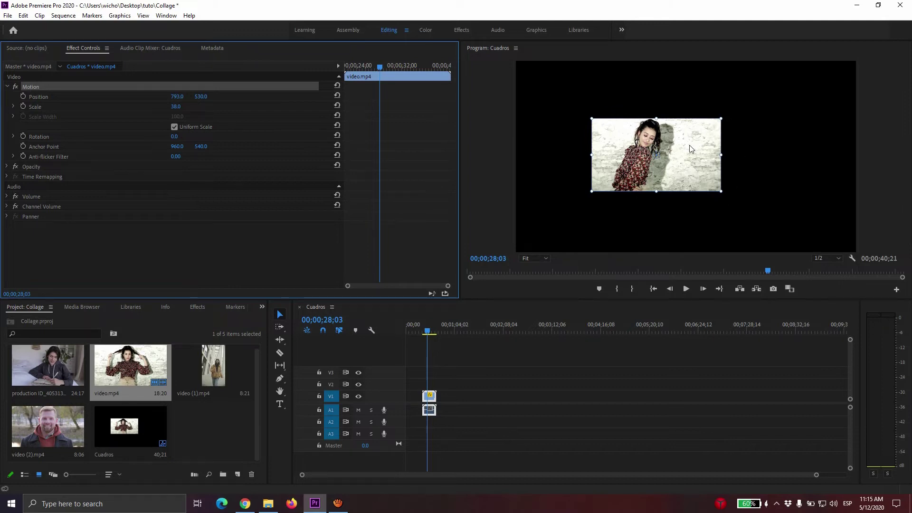
left_click_drag(704, 156, 624, 95)
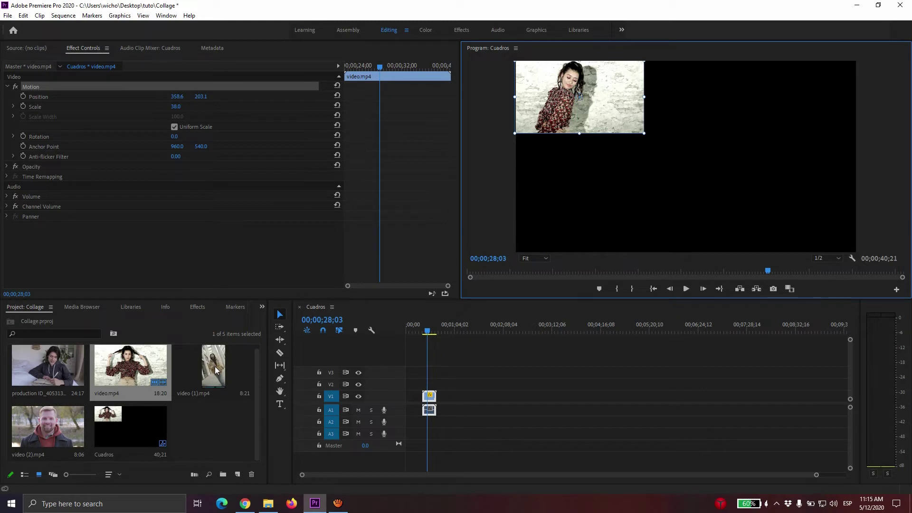
left_click_drag(215, 370, 459, 390)
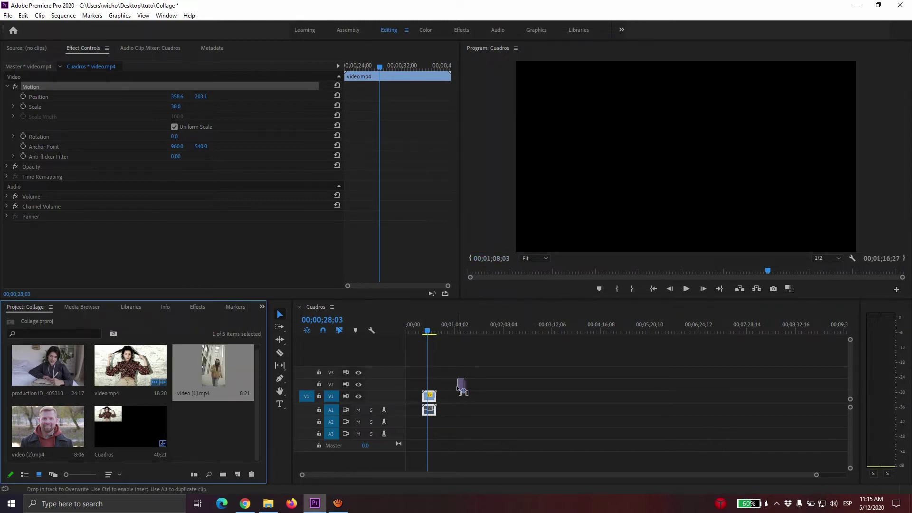
- Place video (1).mp4 on V2 starting at 00;00;24;00
left_click_drag(459, 389, 440, 384)
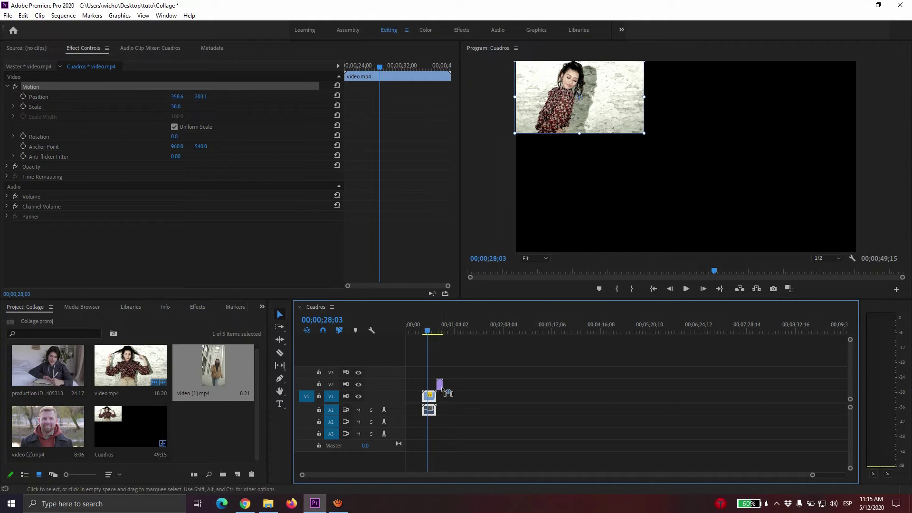
left_click(442, 333)
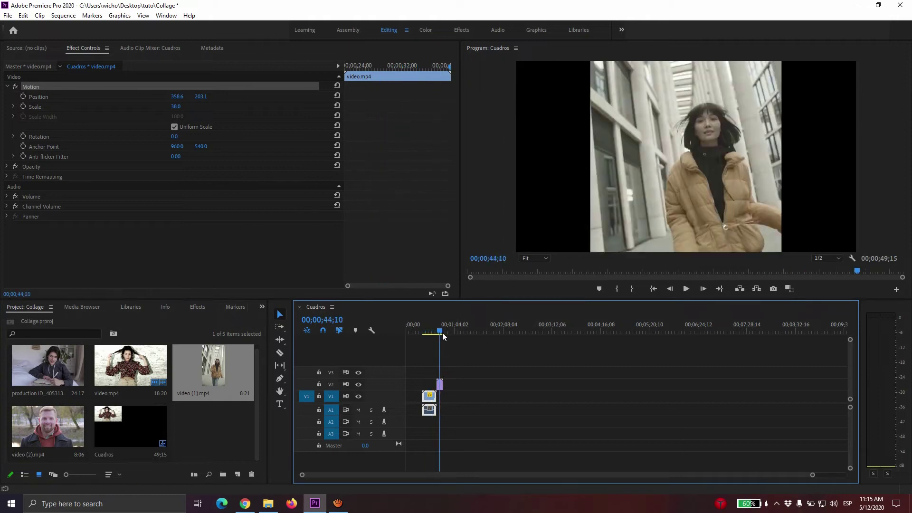
left_click_drag(444, 332, 437, 332)
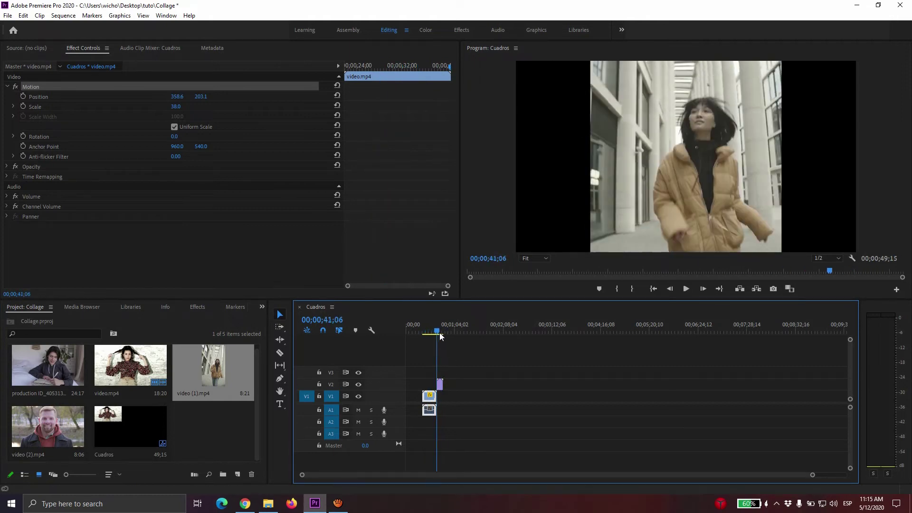
mouse_move(813, 475)
left_mouse_down()
mouse_move(658, 479)
mouse_move(647, 463)
left_mouse_up()
left_click_drag(643, 389, 544, 386)
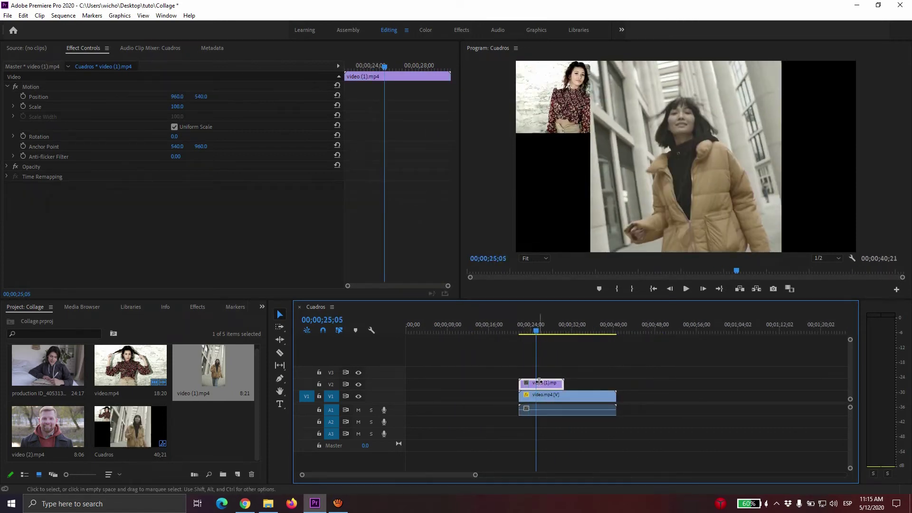
- Scale video (1).mp4 to 43, move it to the top-right, and put video (2).mp4 on V3
left_click_drag(183, 105, 148, 105)
left_click(33, 87)
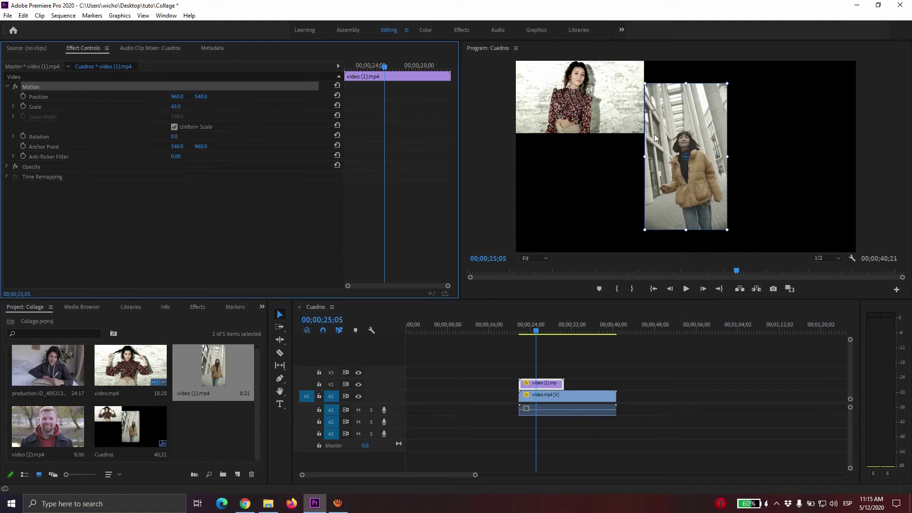
left_click_drag(655, 138, 803, 113)
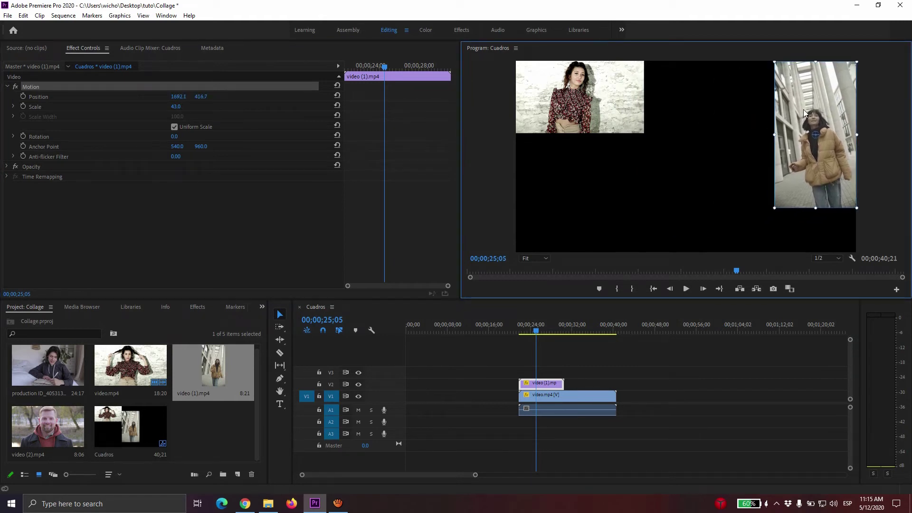
left_click_drag(803, 112, 793, 107)
left_click_drag(42, 414, 519, 375)
mouse_move(616, 397)
left_mouse_down()
mouse_move(558, 398)
mouse_move(558, 383)
left_mouse_up()
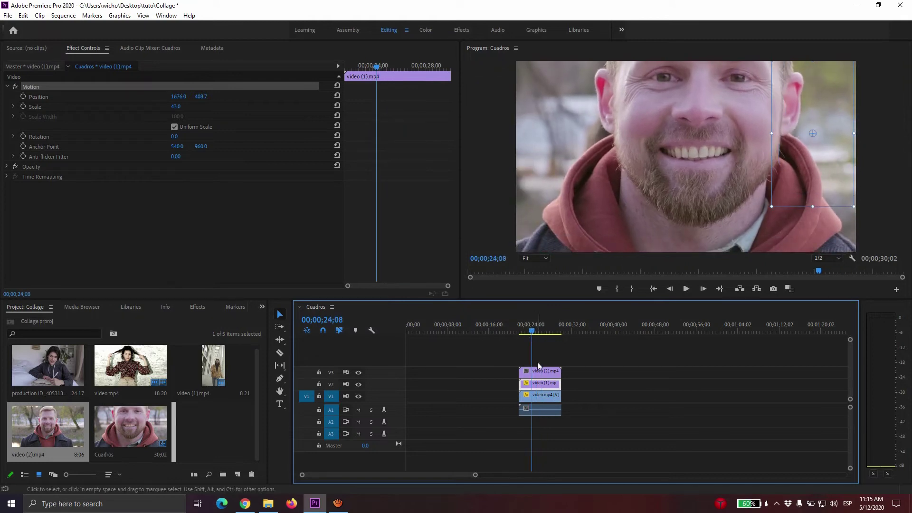
- Scale video (2).mp4 to 25 and position it top-centre at 1067.3, 266.7
left_click(540, 371)
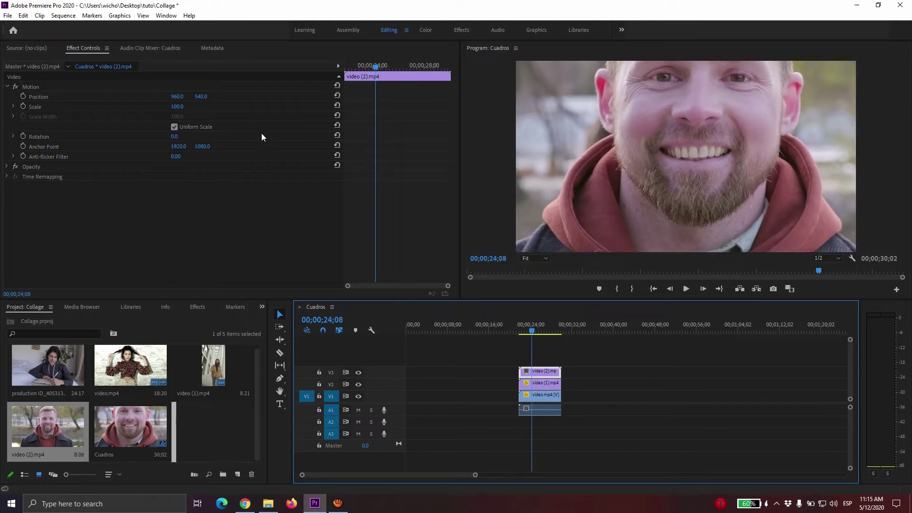
left_click_drag(182, 107, 148, 113)
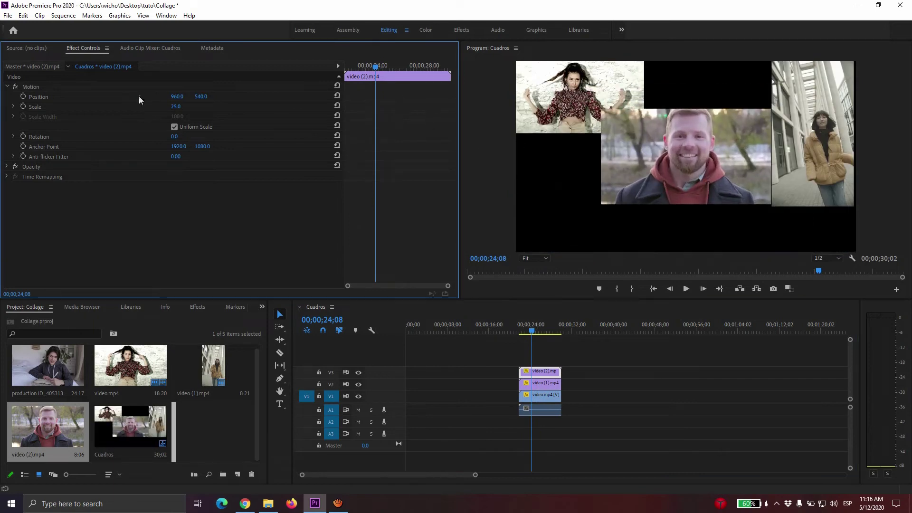
left_click(44, 87)
left_click_drag(685, 156, 717, 114)
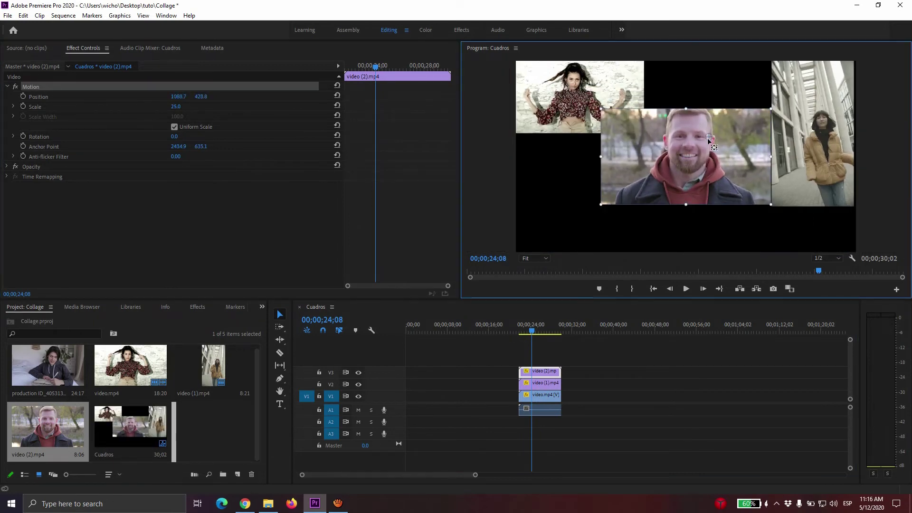
left_click_drag(737, 151, 751, 98)
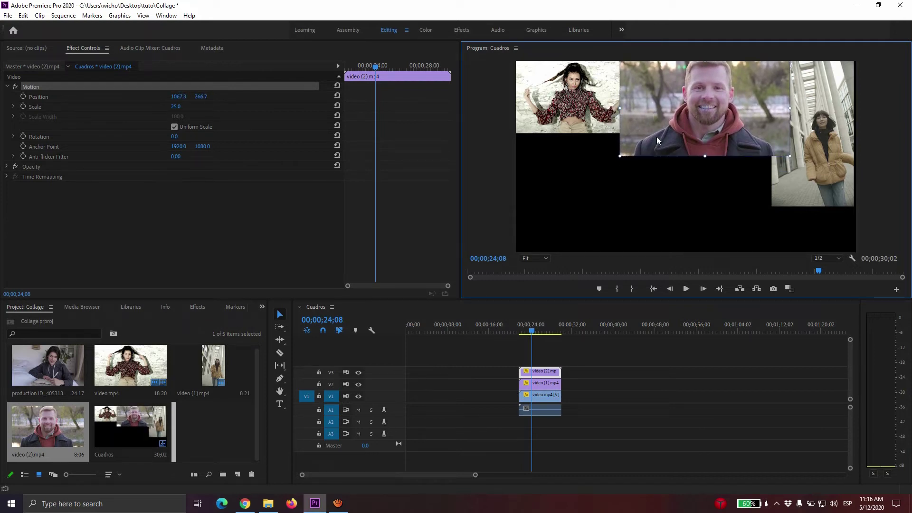
left_click(197, 307)
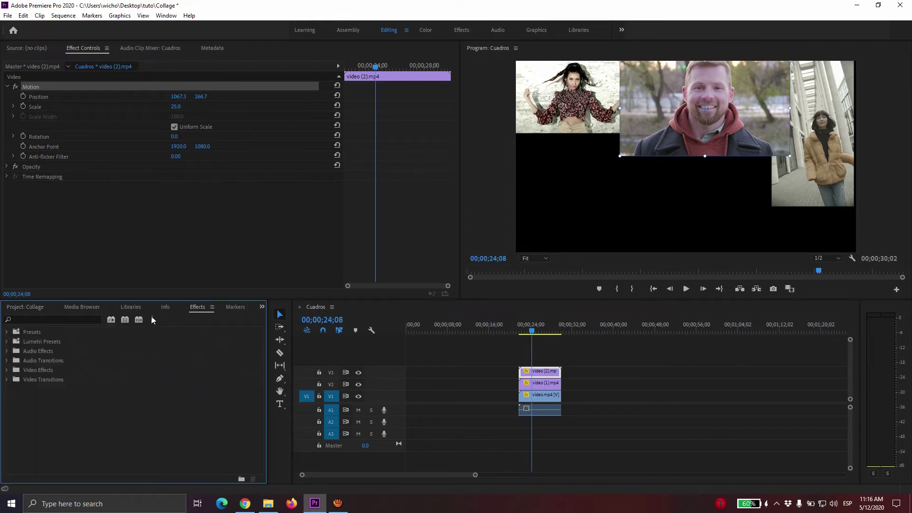
- Apply the Crop effect from Video Effects > Transform to video (2).mp4
left_click(41, 318)
type("cut")
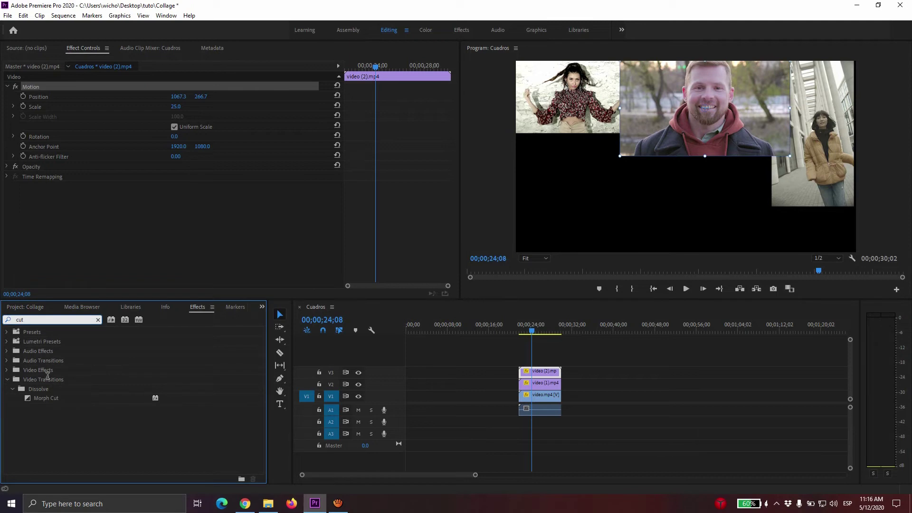
key("BackSpace")
key("BackSpace")
key("BackSpace")
left_click(7, 370)
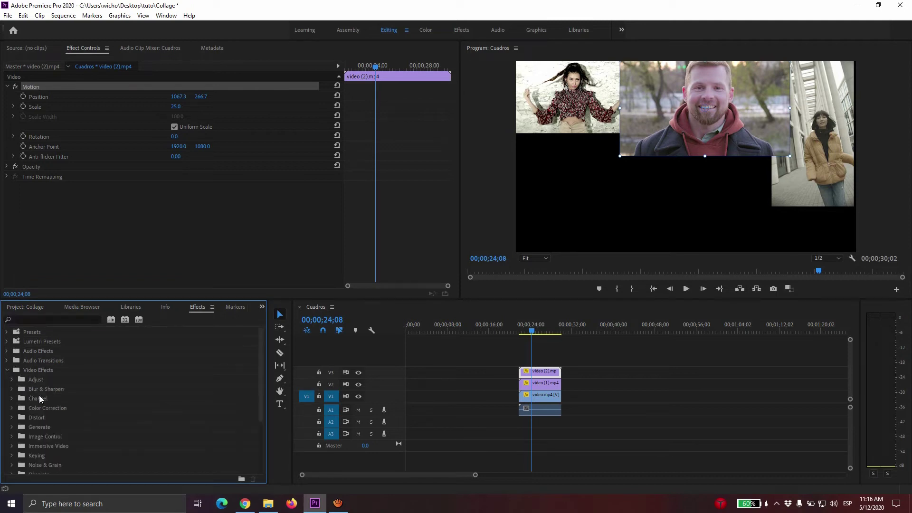
scroll(20, 440, "down", 1)
scroll(20, 440, "down", 1)
scroll(20, 440, "down", 1)
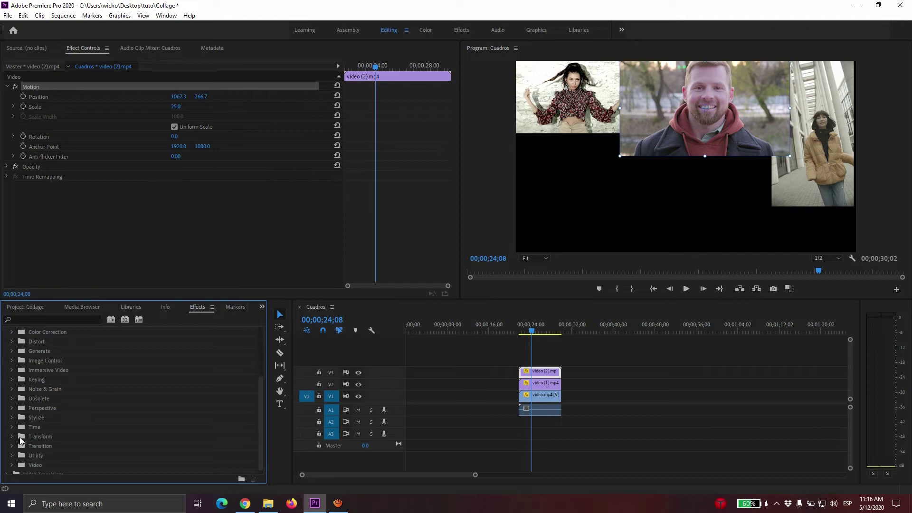
left_click(12, 436)
left_click(40, 407)
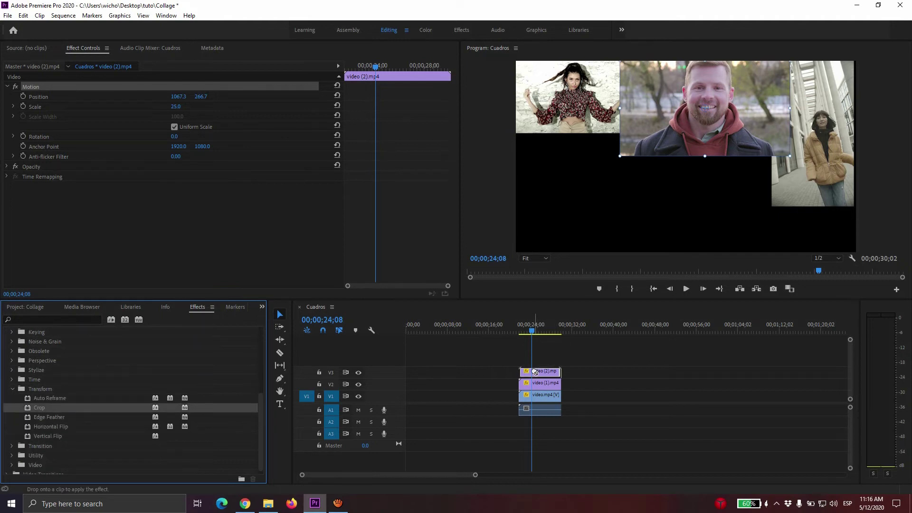
left_click_drag(670, 147, 537, 370)
- Crop the man's clip 16% on the left and 13% on the right
left_click(535, 327)
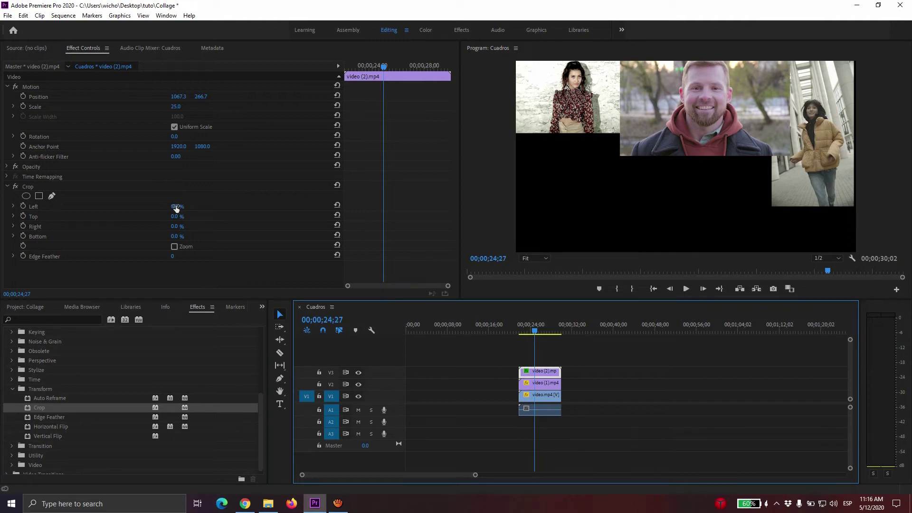
left_click_drag(173, 207, 206, 220)
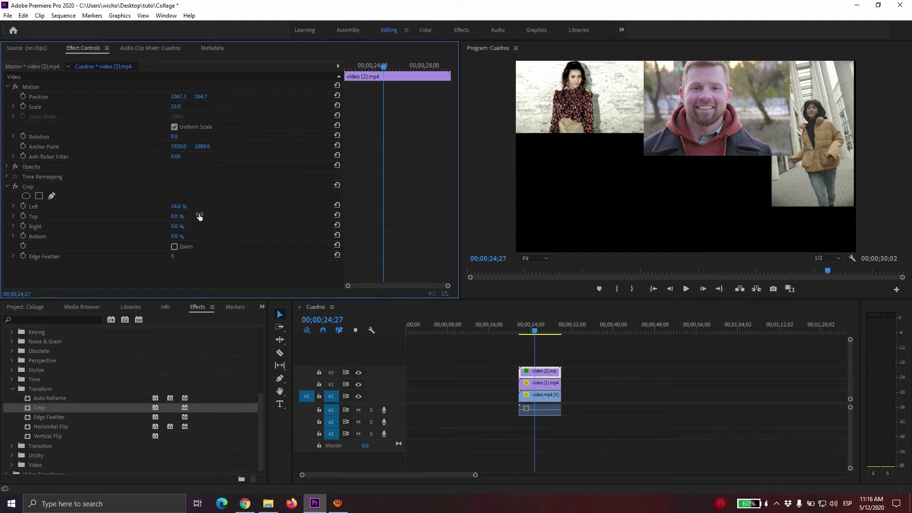
left_click_drag(206, 220, 186, 218)
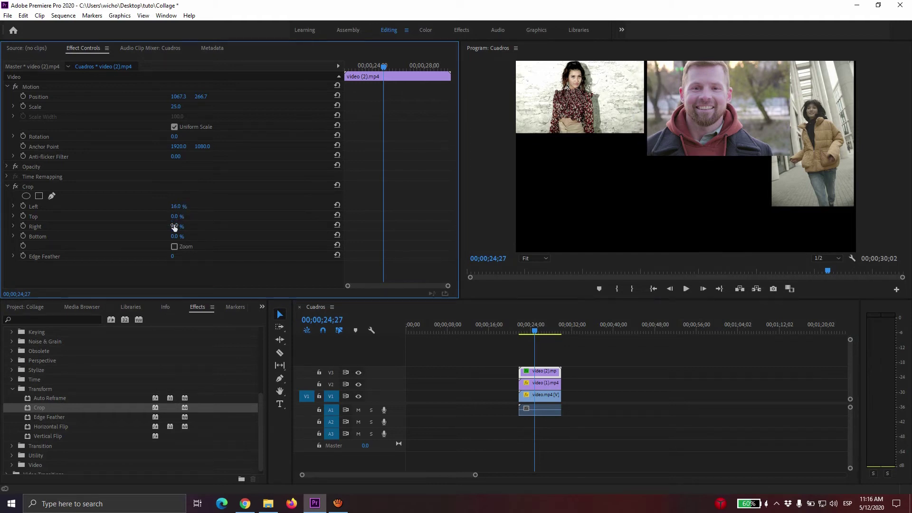
left_click_drag(176, 230, 185, 227)
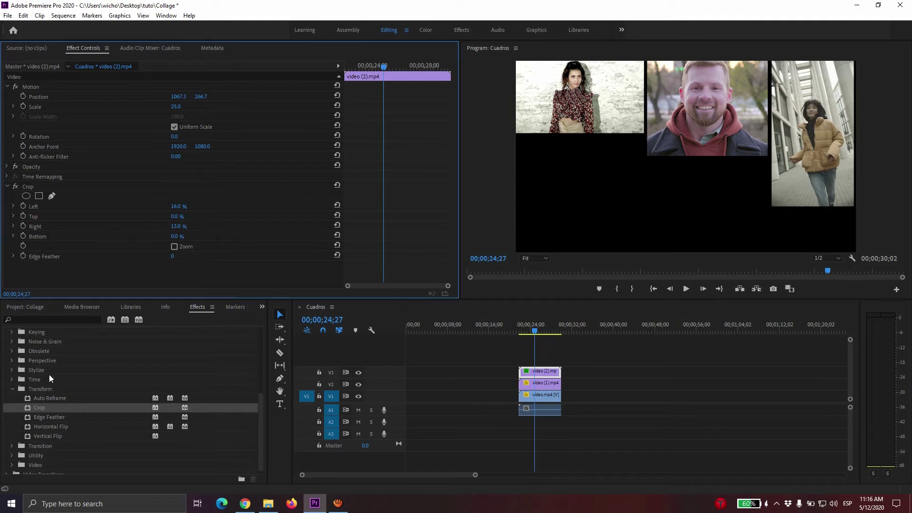
left_click(22, 307)
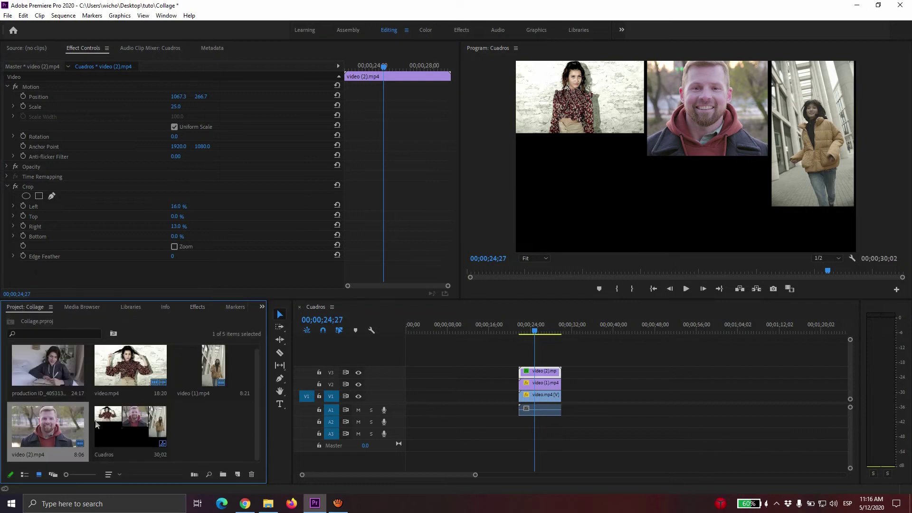
- Add the production ID clip on top, trim it to match the others, and scale it to 30
left_click_drag(47, 367, 330, 380)
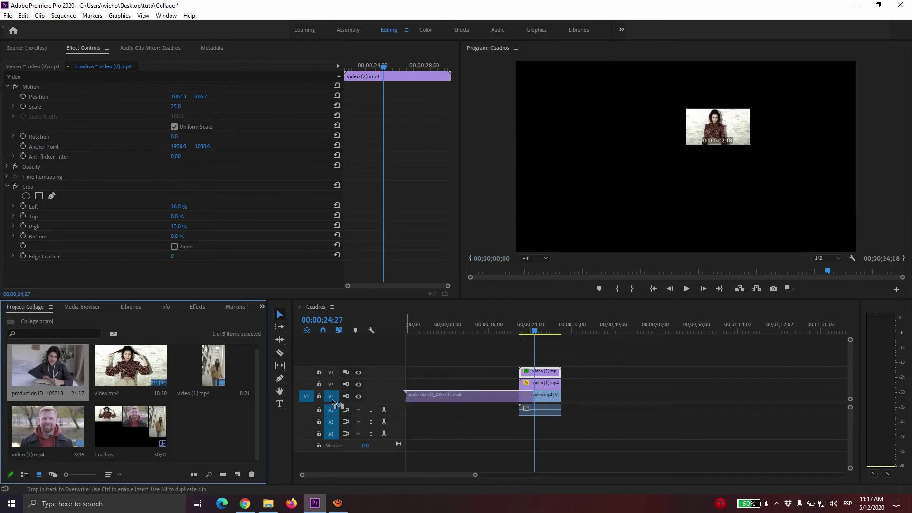
left_click_drag(330, 380, 591, 364)
left_click_drag(646, 360, 561, 360)
left_click(543, 357)
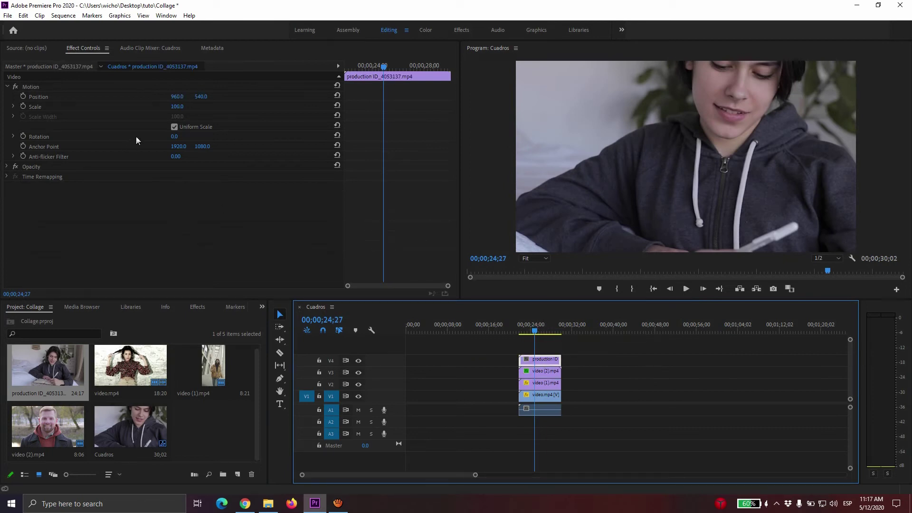
left_click_drag(177, 106, 143, 108)
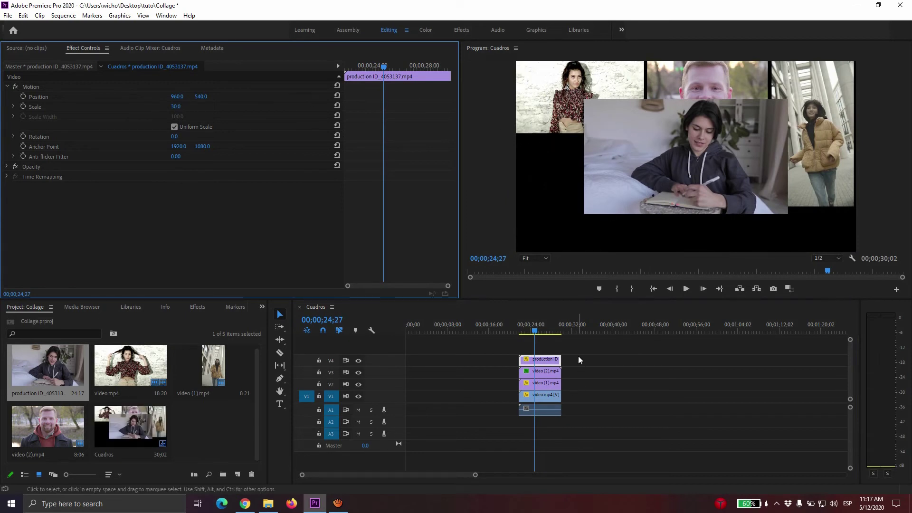
- Move all the stacked clips up one track
left_click_drag(578, 355, 543, 393)
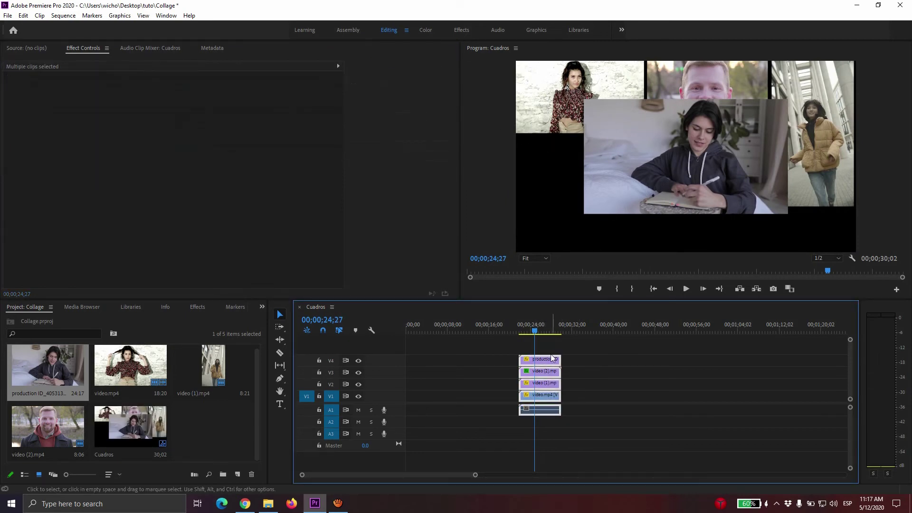
mouse_move(552, 358)
left_mouse_down()
mouse_move(542, 355)
mouse_move(535, 395)
left_mouse_up()
left_click(572, 351)
- Put production ID on V1 at lower-left (560.4, 751.7), then add video.mp4 on top
left_click(538, 331)
left_click(540, 333)
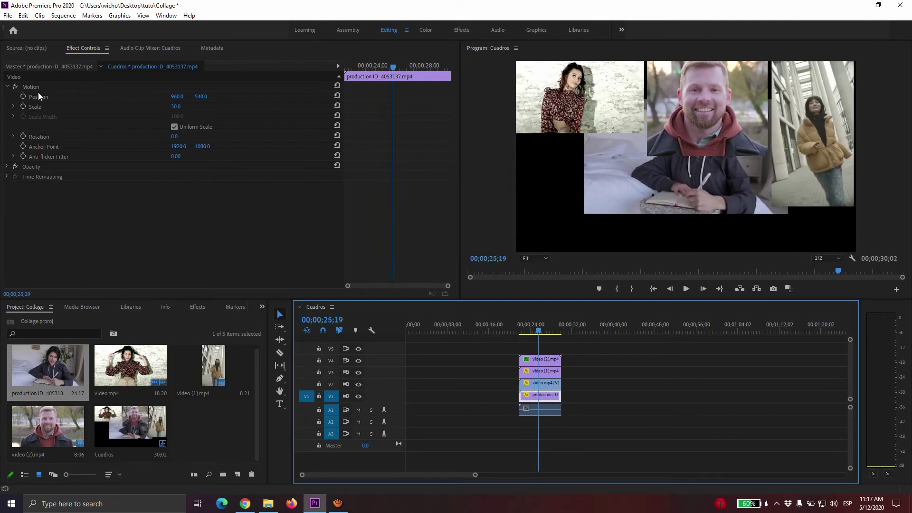
left_click(37, 87)
left_click_drag(637, 200, 566, 234)
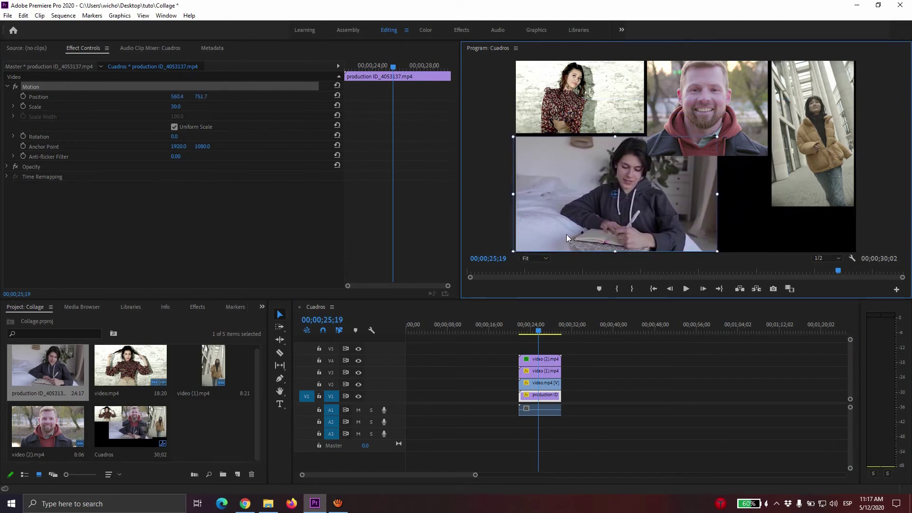
left_click(164, 399)
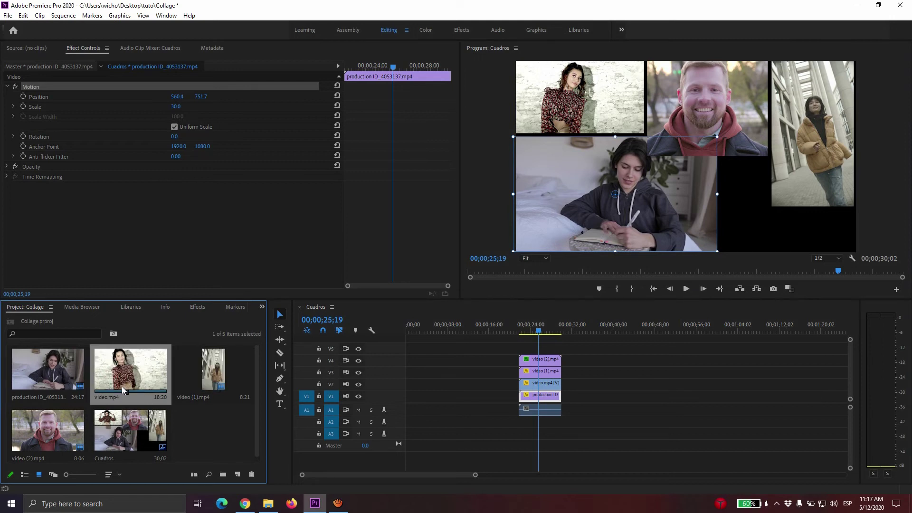
left_click_drag(132, 374, 524, 352)
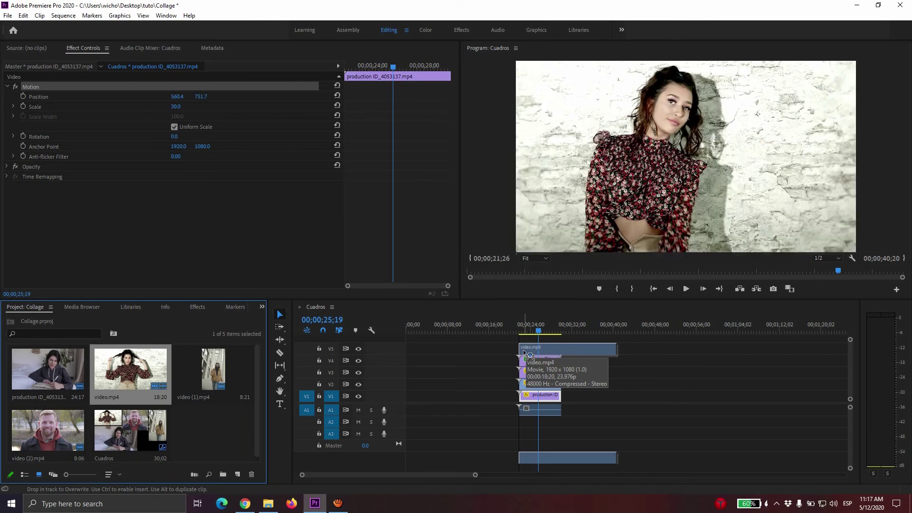
- Drop video.mp4 onto track V5 above the collage and select the new clip
left_click(555, 331)
left_click_drag(556, 331, 549, 331)
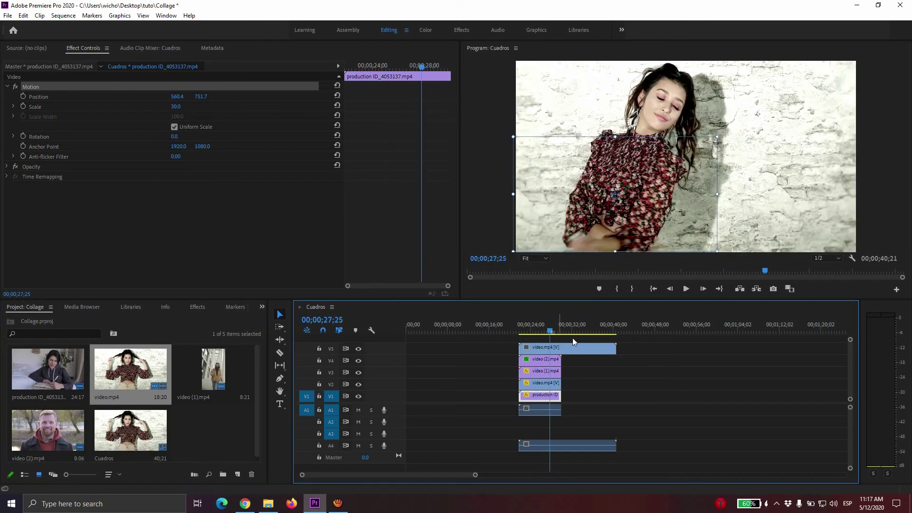
left_click(567, 350)
- Scale video.mp4 to 52% and place it in the lower-right corner at 1389.1, 834.6
left_click_drag(181, 106, 146, 106)
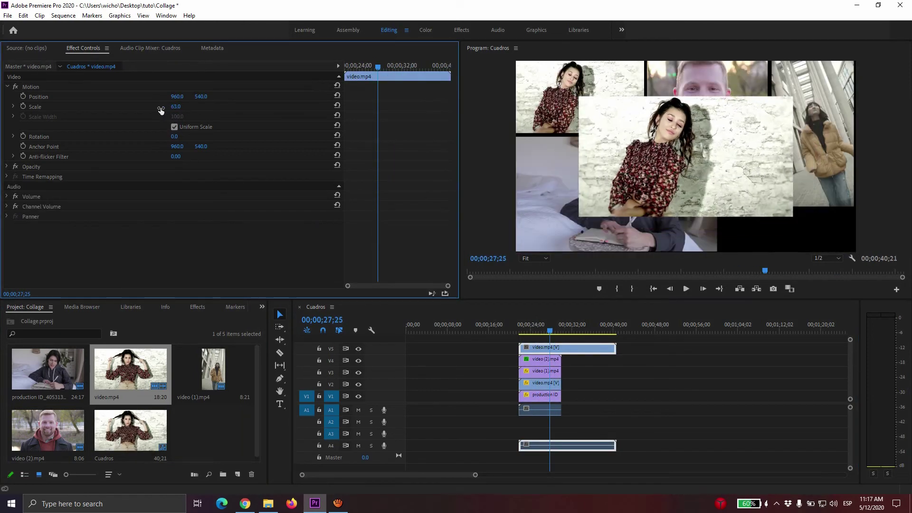
left_click(31, 87)
mouse_move(664, 171)
left_mouse_down()
mouse_move(763, 205)
mouse_move(708, 213)
left_mouse_up()
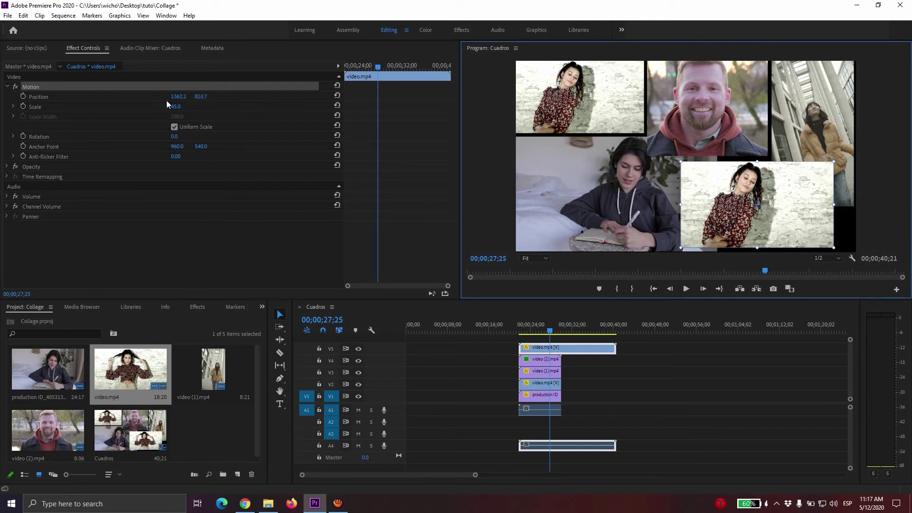
left_click_drag(176, 108, 190, 107)
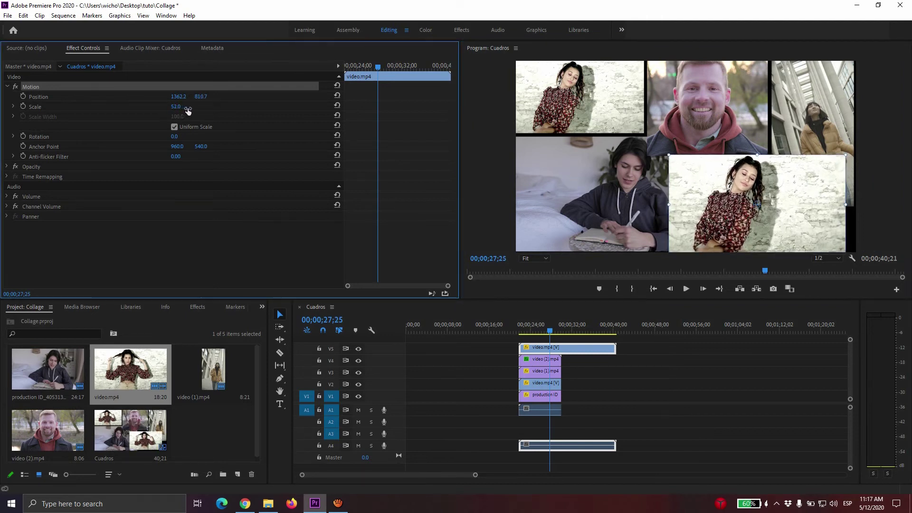
left_click_drag(770, 207, 774, 211)
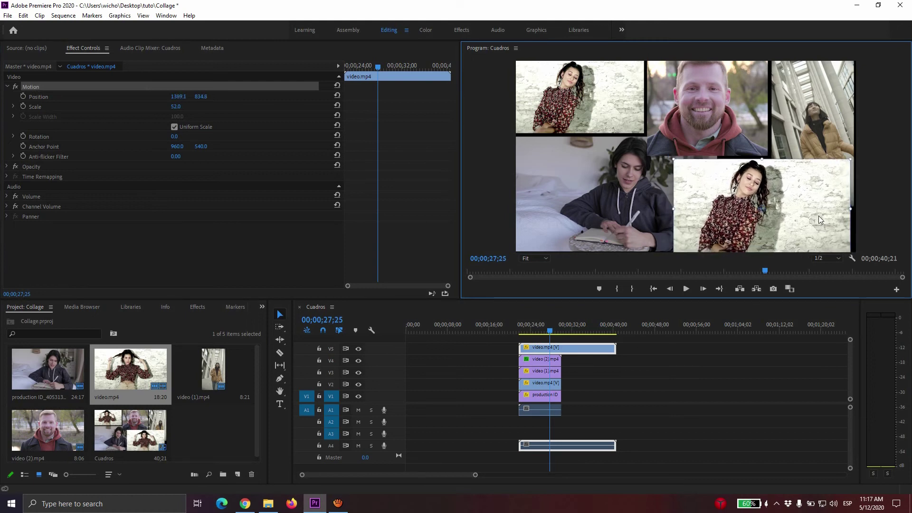
- Crop video.mp4 to Left 27% and Right 47%, and trim its end to match the others
left_click(197, 307)
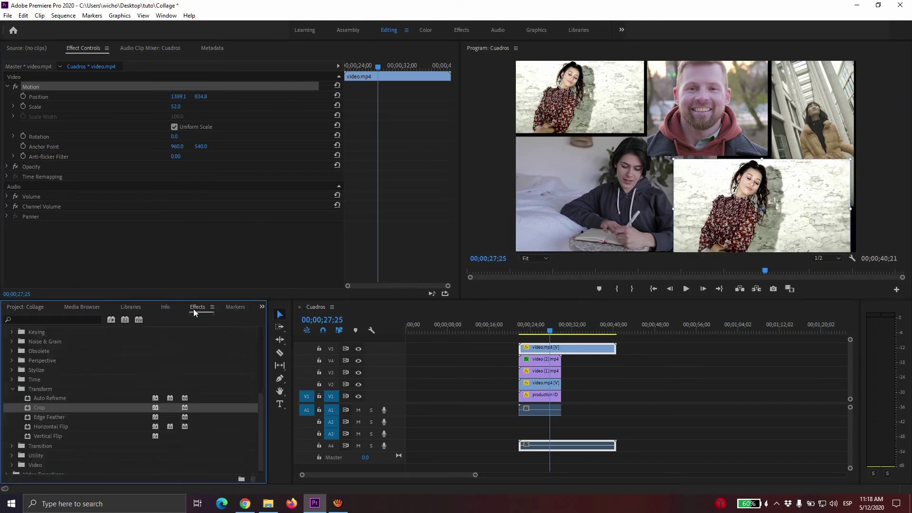
left_click_drag(722, 212, 620, 241)
left_click_drag(46, 408, 562, 348)
left_click_drag(176, 207, 199, 230)
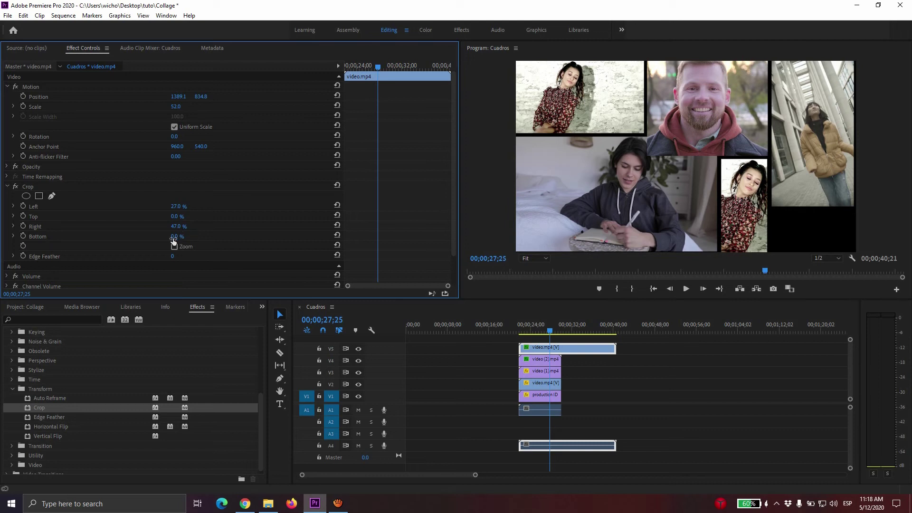
left_click_drag(615, 351, 561, 350)
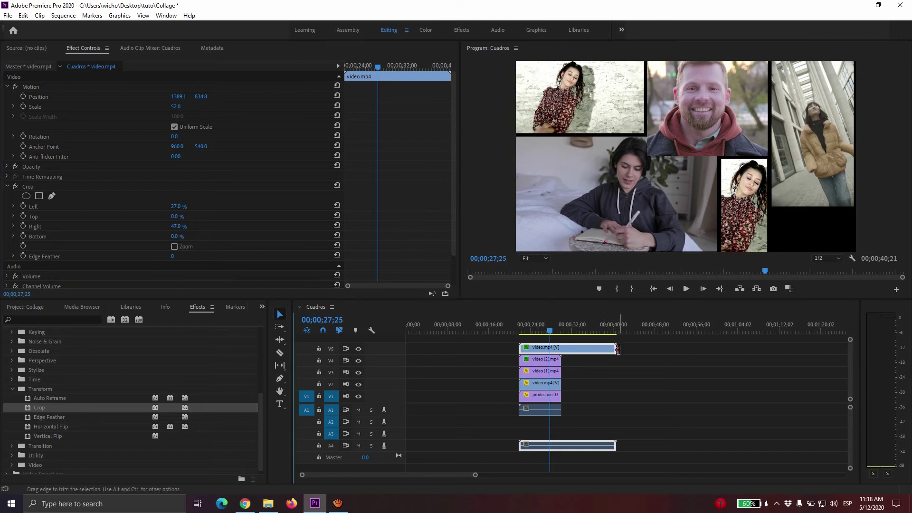
left_click(537, 325)
- Collapse the Video Effects folder, then load video.mp4 from the Project panel into the Source monitor
left_click_drag(537, 326, 531, 326)
scroll(21, 391, "up", 1)
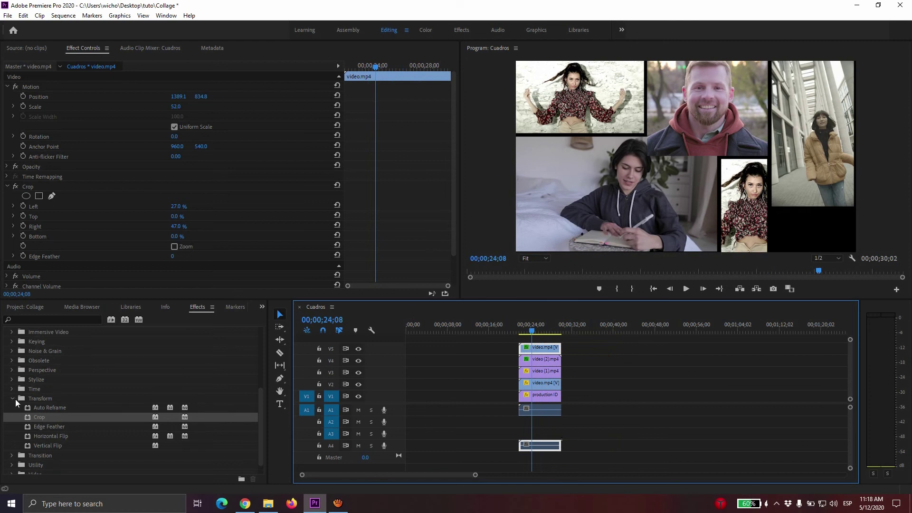
scroll(16, 403, "up", 5)
left_click(6, 370)
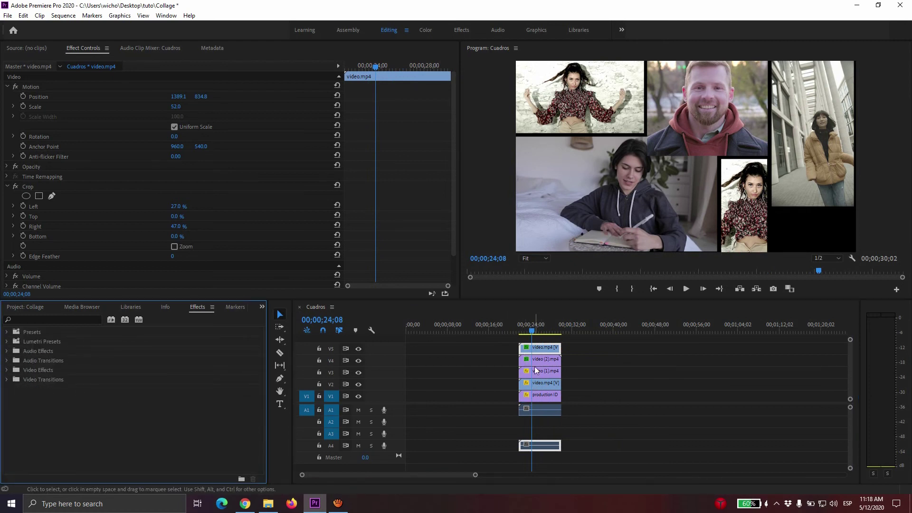
left_click(19, 307)
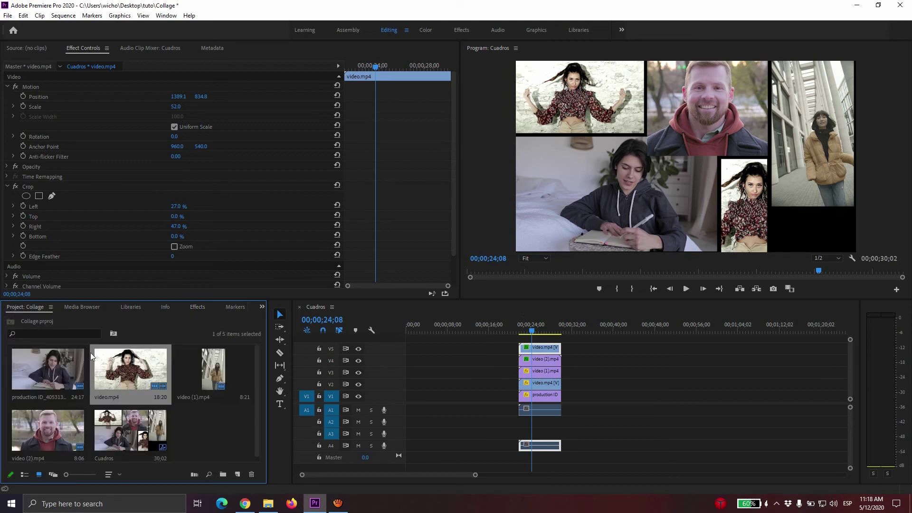
double_click(126, 368)
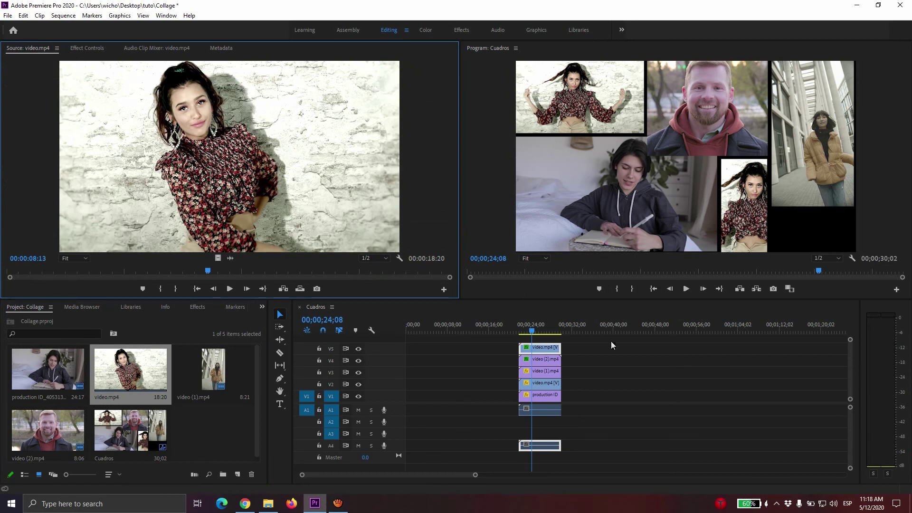
- Replace the full video.mp4 copy on V1 with a video-only copy after the collage
left_click_drag(612, 345, 629, 397)
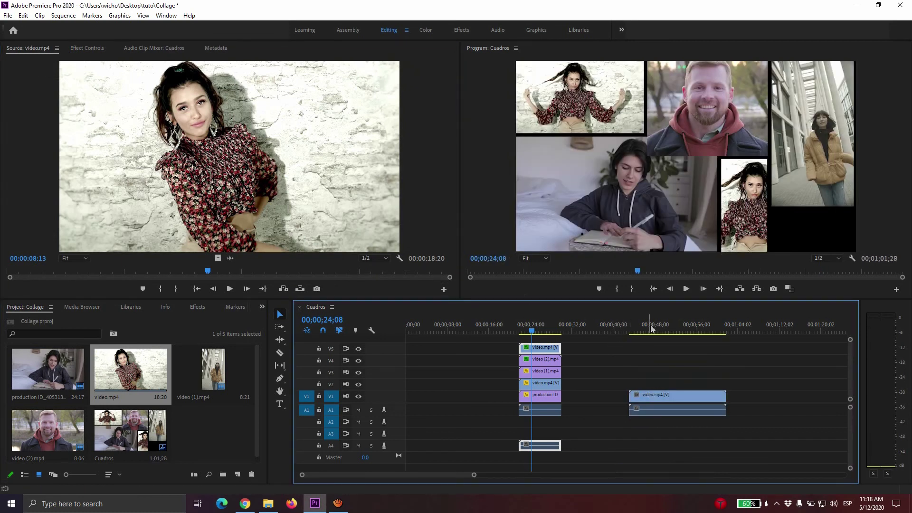
left_click_drag(650, 328, 673, 328)
left_click(664, 394)
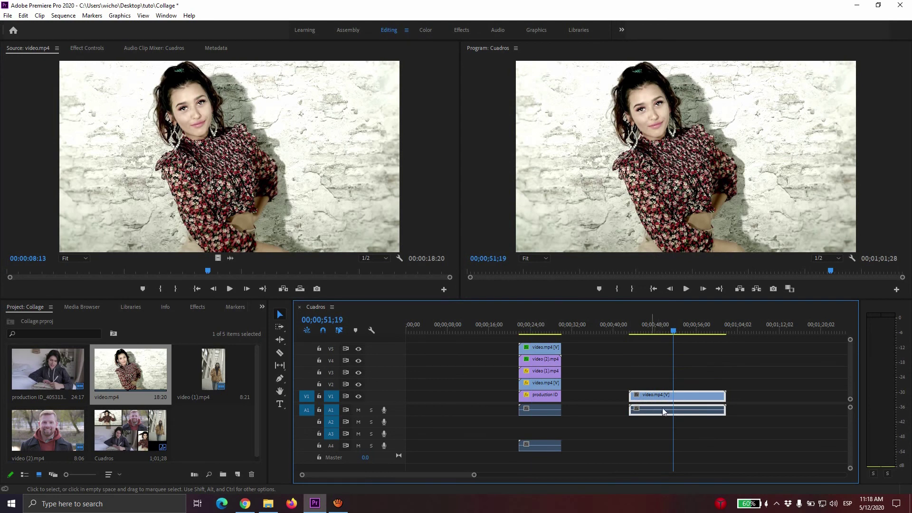
key("Delete")
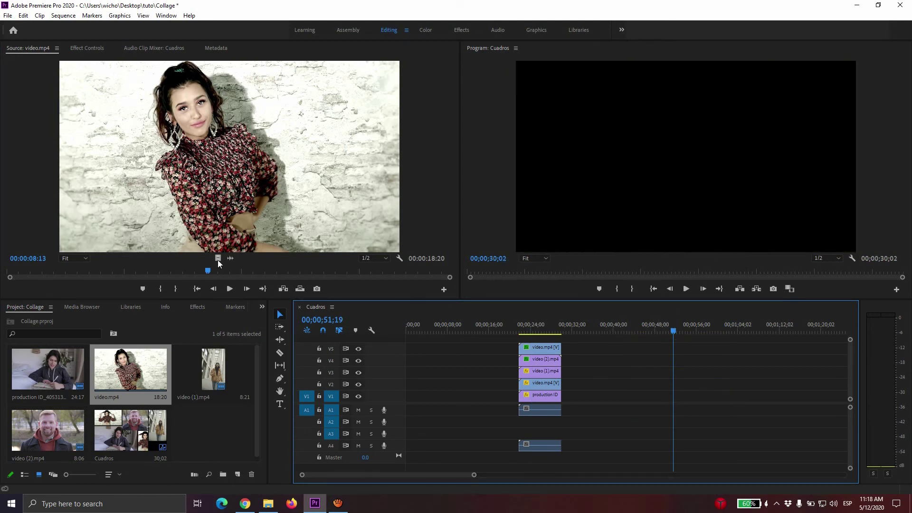
left_click_drag(219, 262, 644, 394)
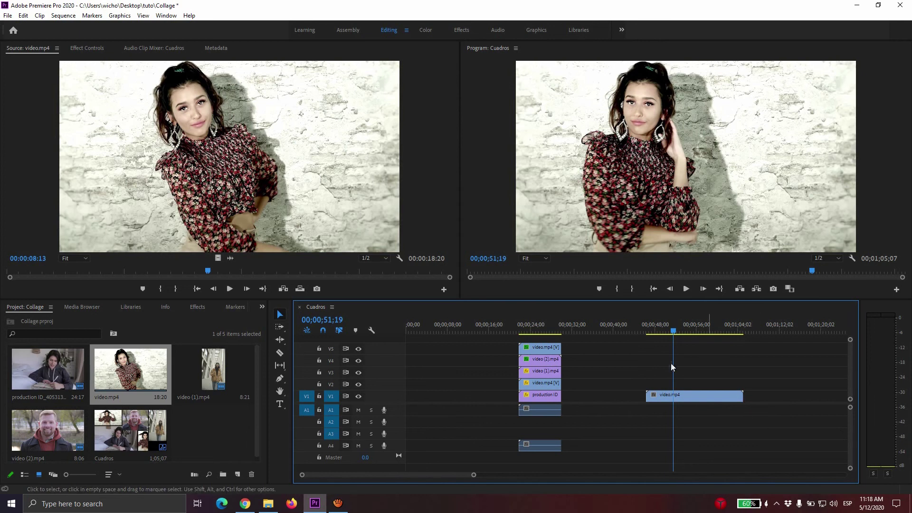
left_click(521, 328)
key("space")
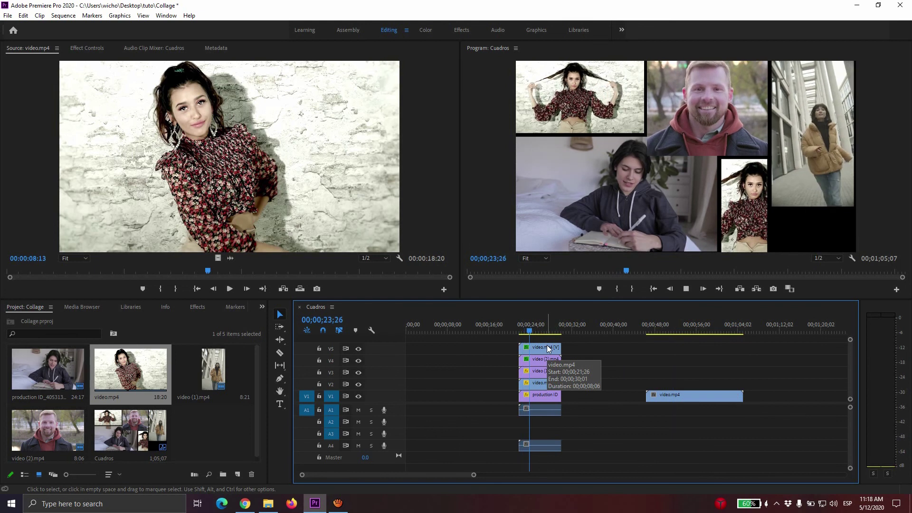
key("space")
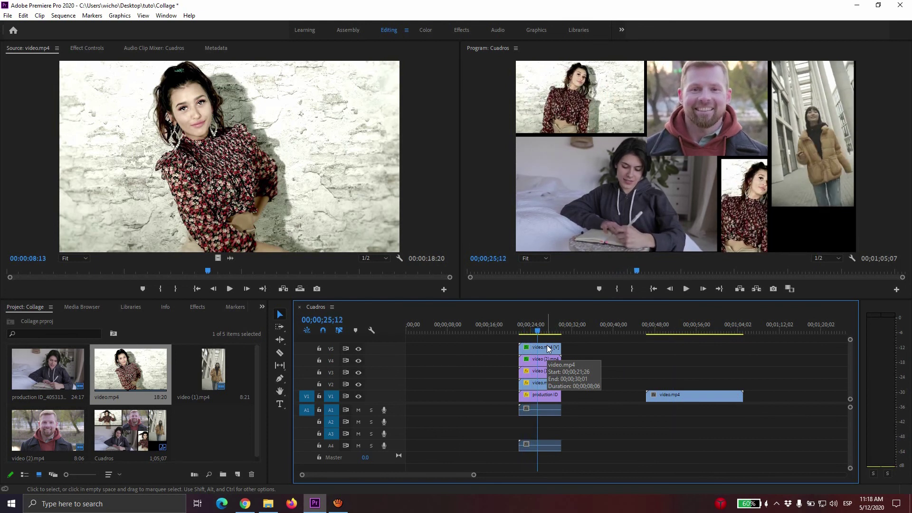